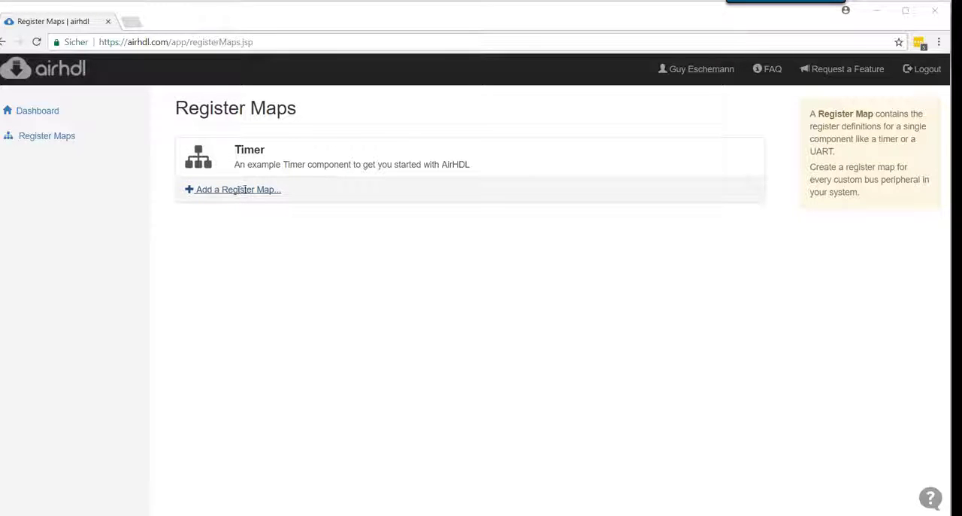
Start a new register map named "gpio" with base address 0x41210000
{"action": "left_click", "coordinate": [248, 190]}
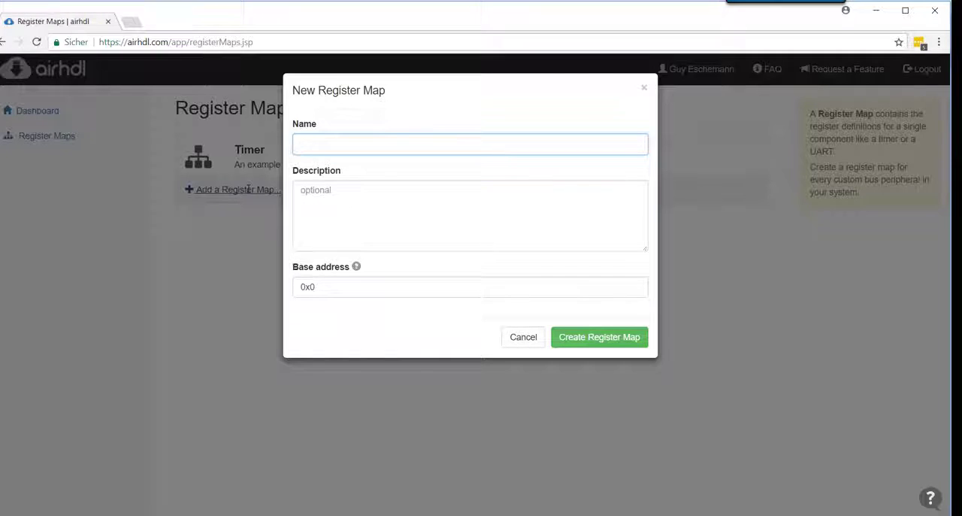
{"action": "left_click", "coordinate": [346, 140]}
{"action": "type", "text": "gpio"}
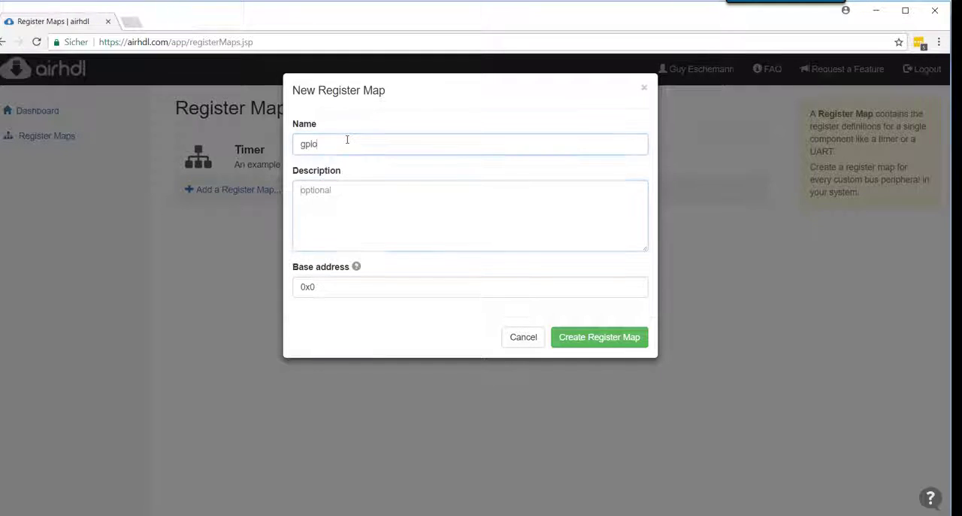
{"action": "key", "text": "Tab"}
{"action": "left_click", "coordinate": [374, 287]}
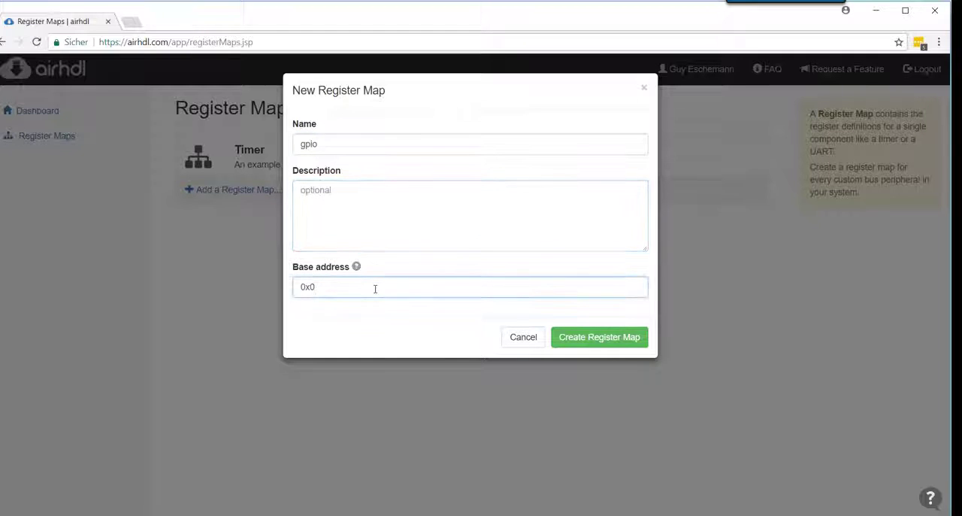
{"action": "key", "text": "shift+Left"}
{"action": "type", "text": "41210000"}
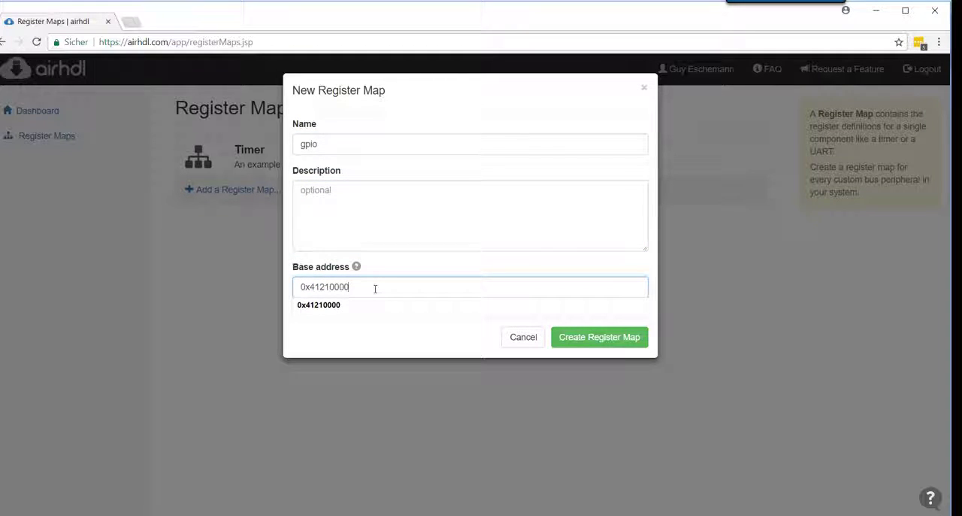
Describe the register map as "a simple register map with two registers" and create it
{"action": "left_click", "coordinate": [383, 243]}
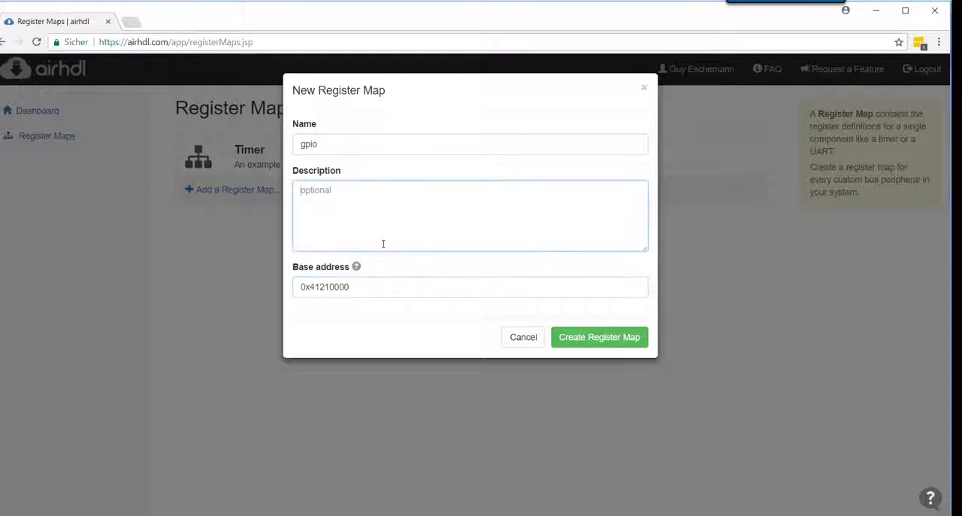
{"action": "type", "text": "a simp"}
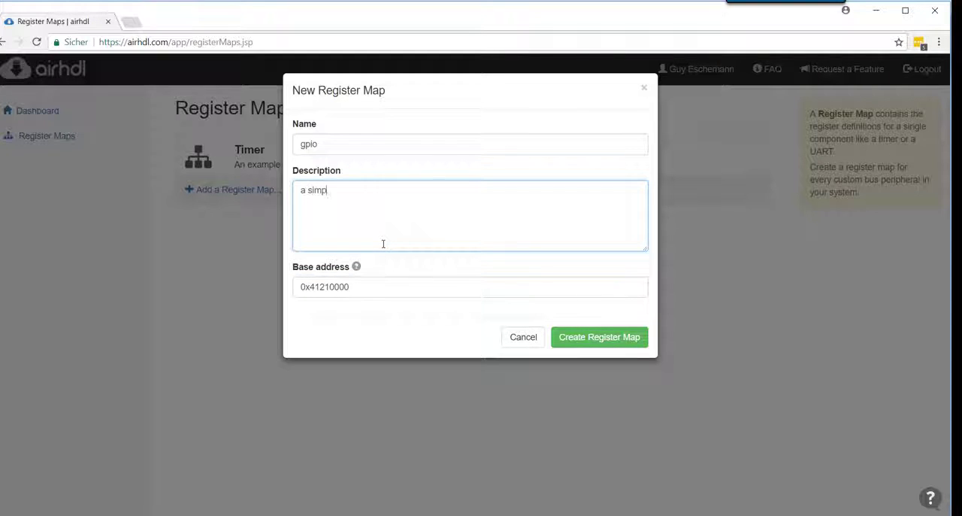
{"action": "type", "text": "le register map with two "}
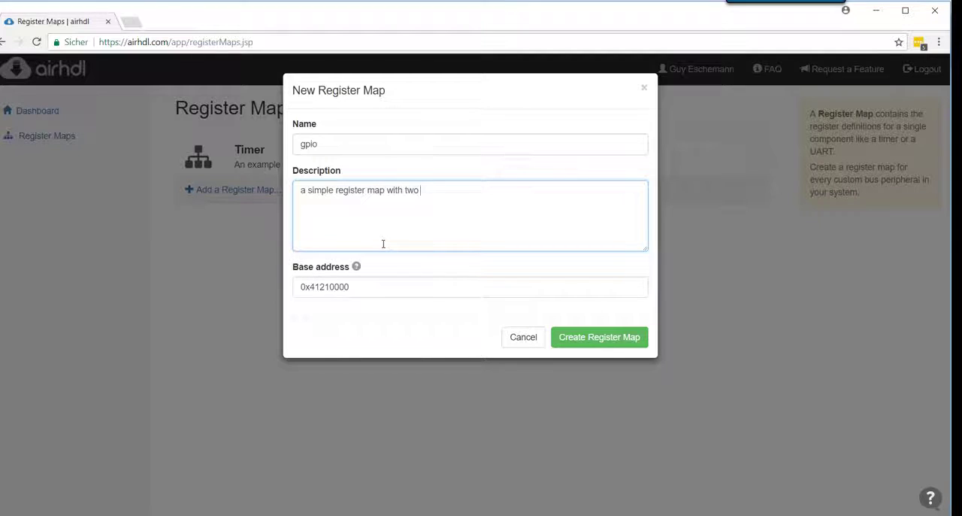
{"action": "type", "text": "registers"}
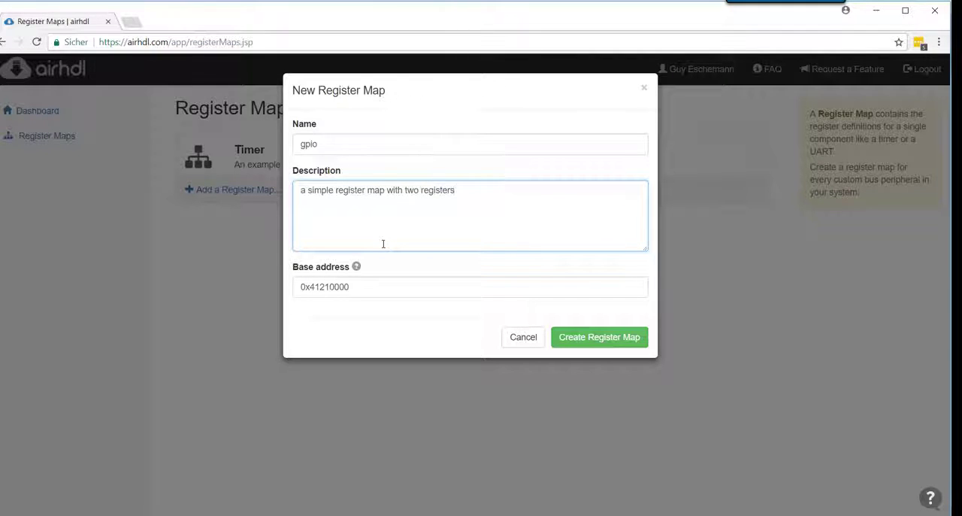
{"action": "left_click", "coordinate": [609, 340]}
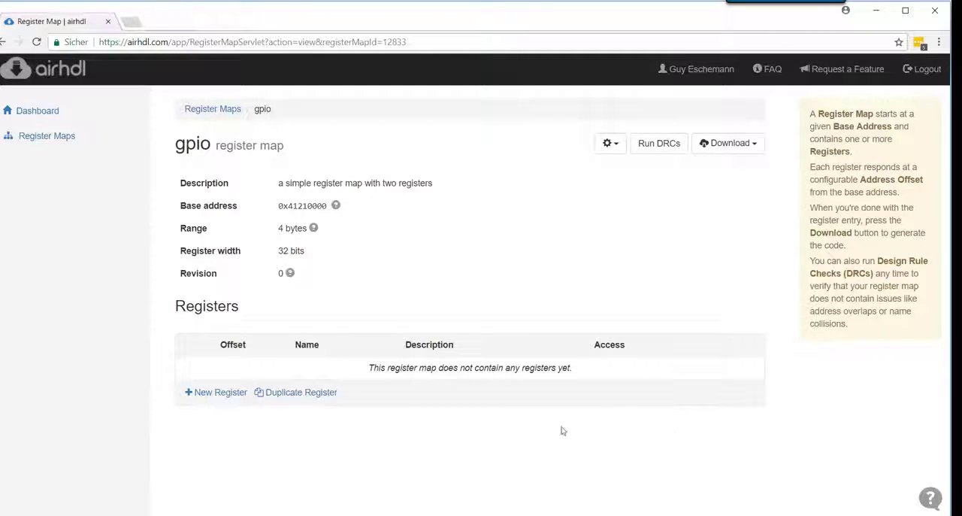
Start a new register in the gpio map and examine its address offset, description and access mode options
{"action": "left_click", "coordinate": [219, 396]}
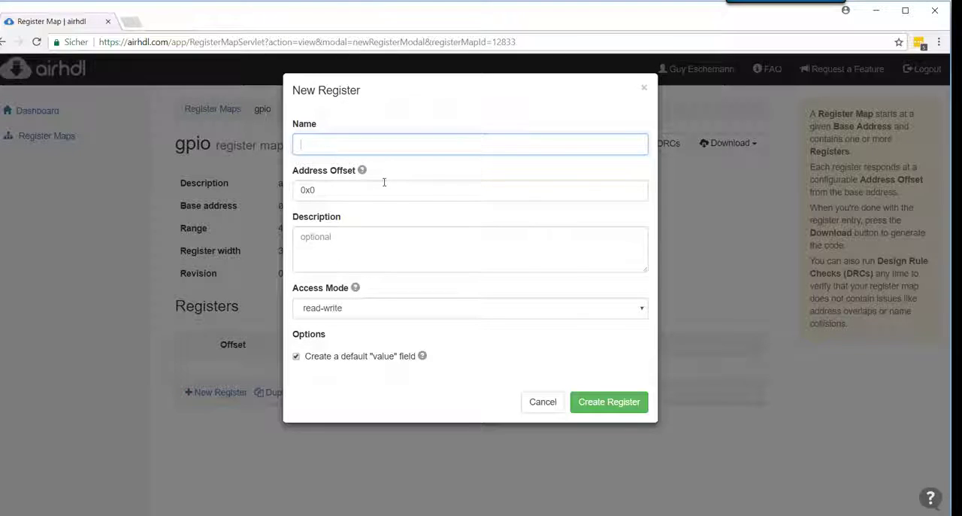
{"action": "left_click", "coordinate": [454, 191]}
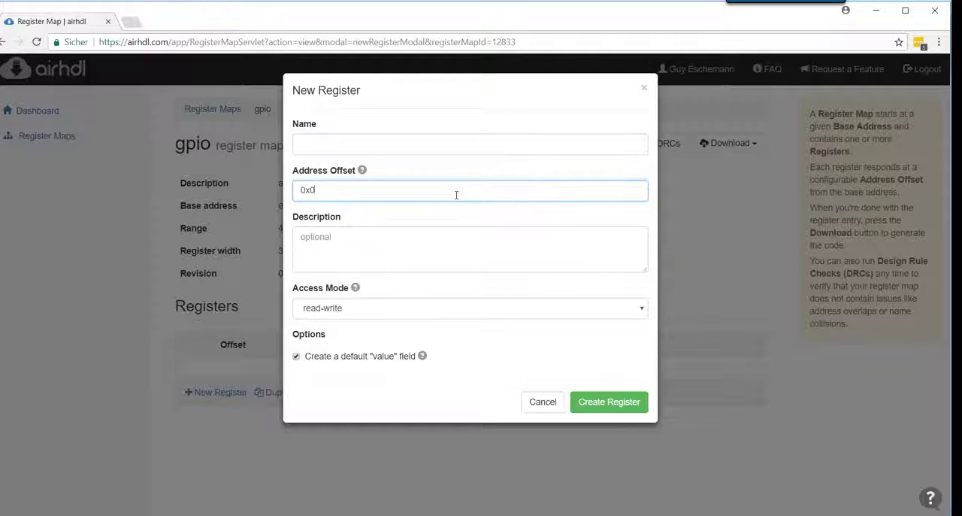
{"action": "left_click", "coordinate": [423, 240]}
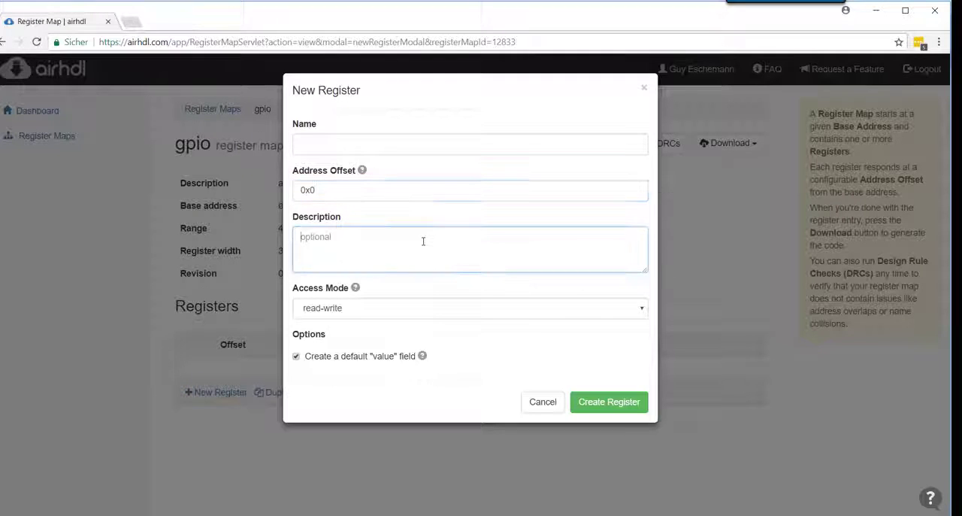
{"action": "left_click", "coordinate": [438, 310]}
{"action": "left_click", "coordinate": [438, 313]}
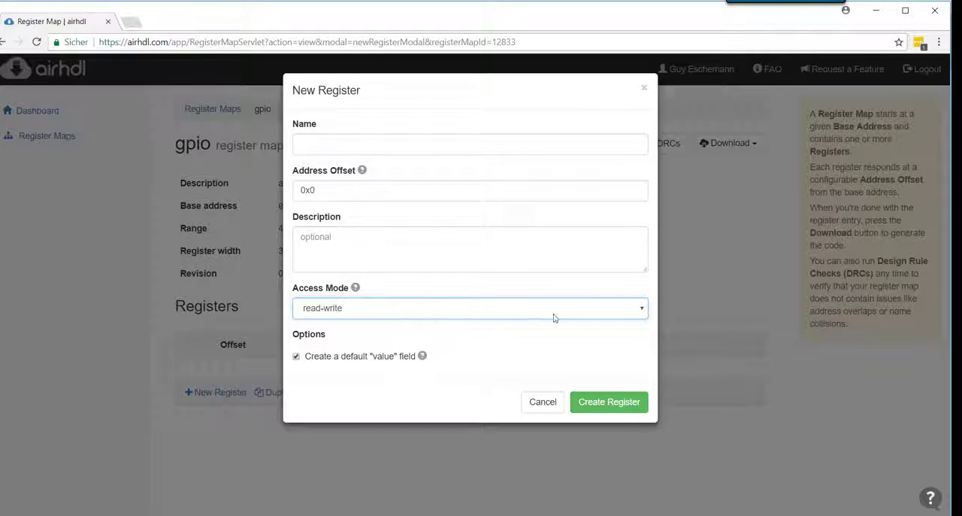
{"action": "left_click", "coordinate": [379, 312]}
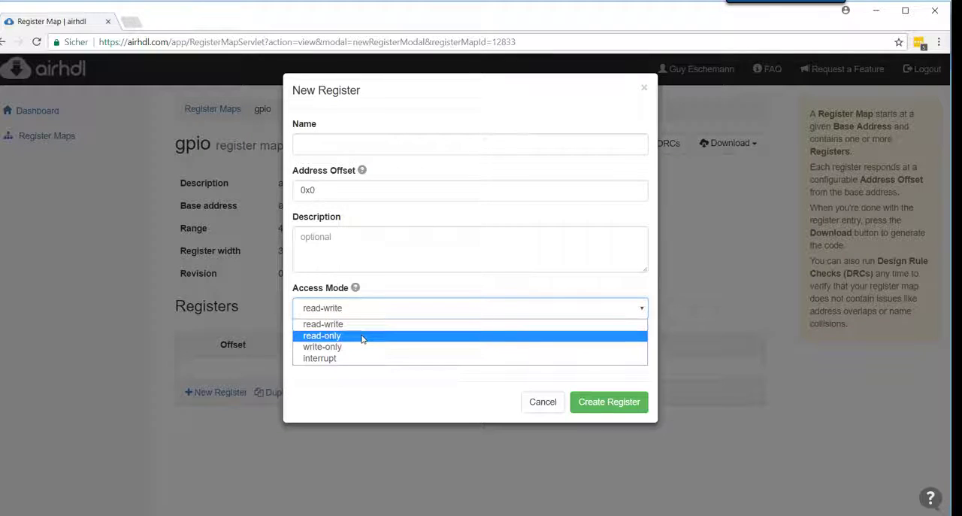
{"action": "left_click", "coordinate": [362, 339]}
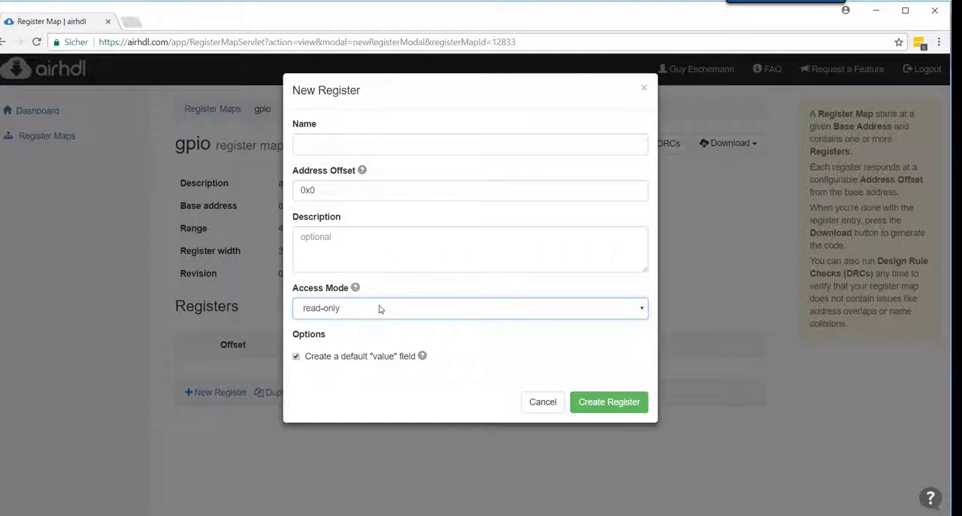
{"action": "left_click", "coordinate": [380, 308]}
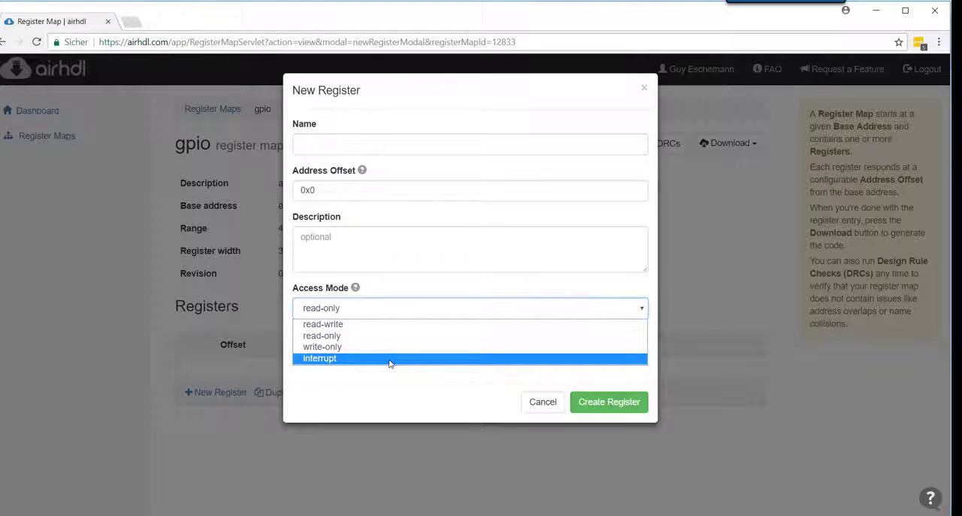
{"action": "left_click", "coordinate": [396, 324]}
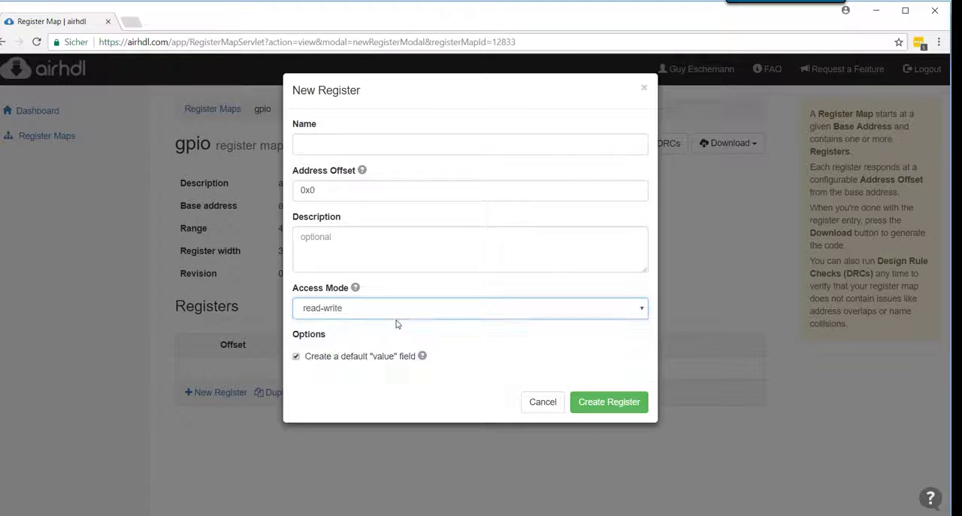
Name the new register "control" and choose read-write as its access mode
{"action": "left_click", "coordinate": [323, 139]}
{"action": "type", "text": "control"}
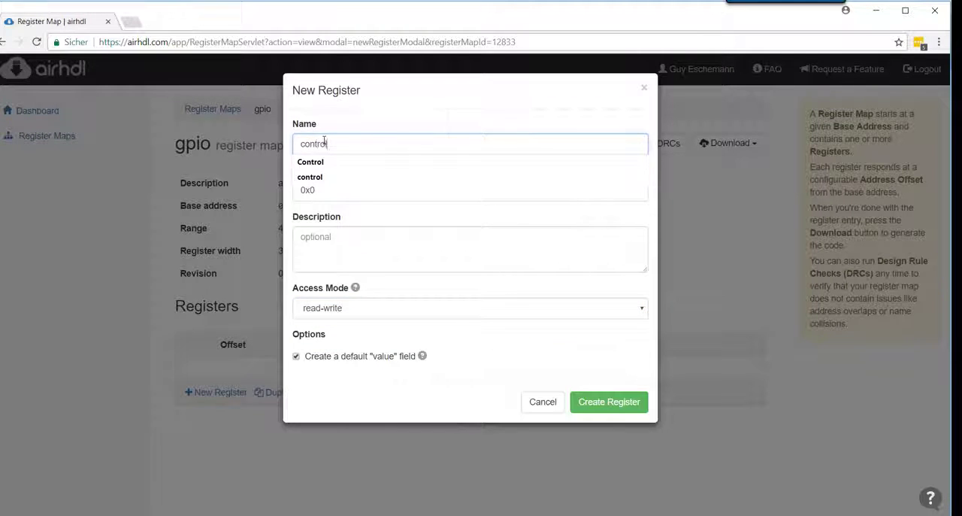
{"action": "key", "text": "Tab"}
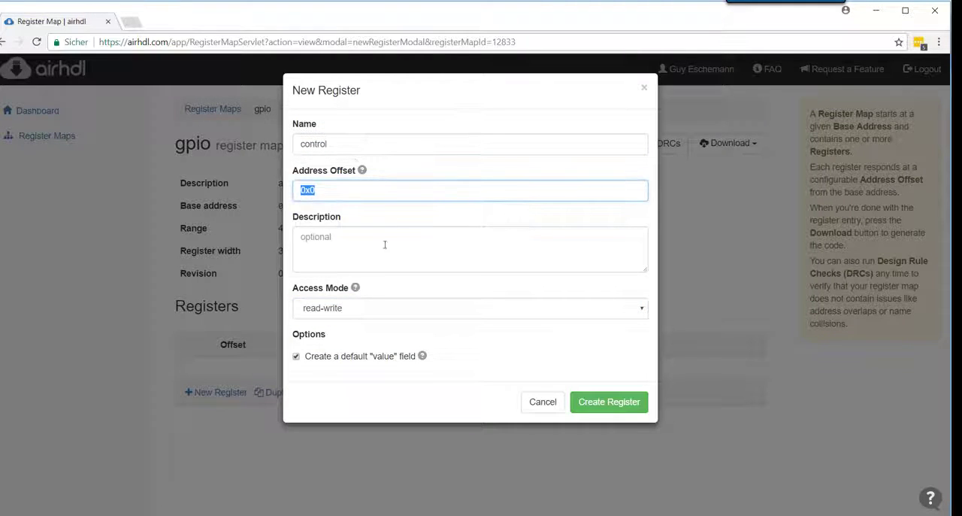
{"action": "left_click", "coordinate": [379, 256]}
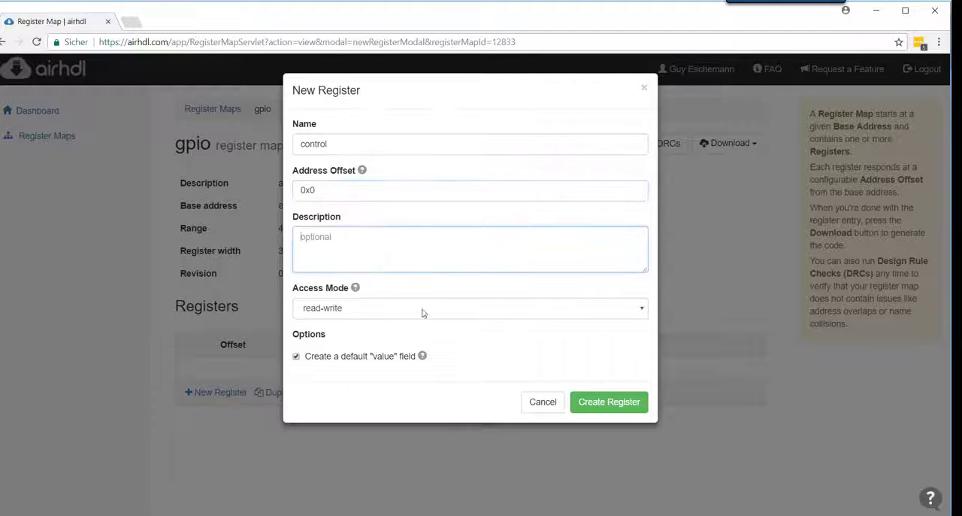
{"action": "left_click", "coordinate": [383, 316]}
{"action": "left_click", "coordinate": [365, 326]}
Describe the control register as "a control register that drives values to the logic" and create it
{"action": "left_click", "coordinate": [371, 263]}
{"action": "type", "text": "a control register tha"}
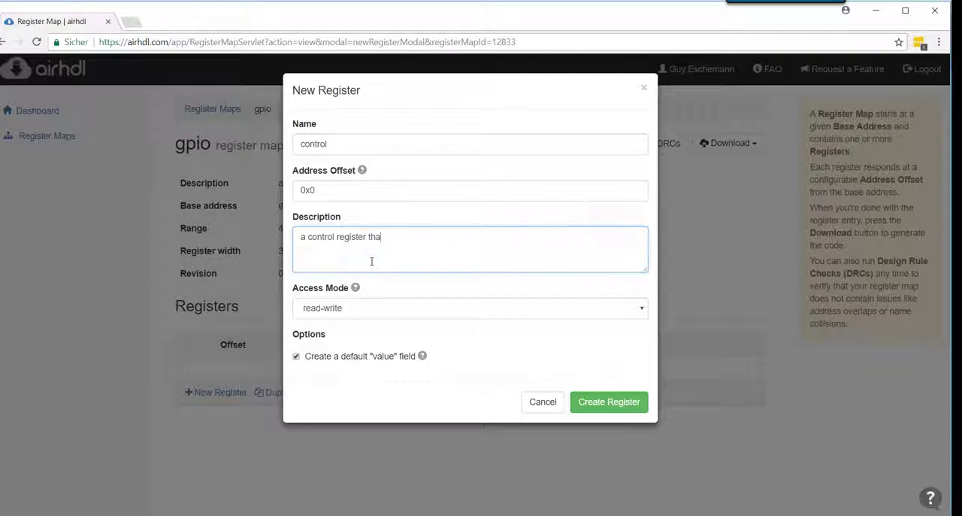
{"action": "type", "text": "t drives values to the logic"}
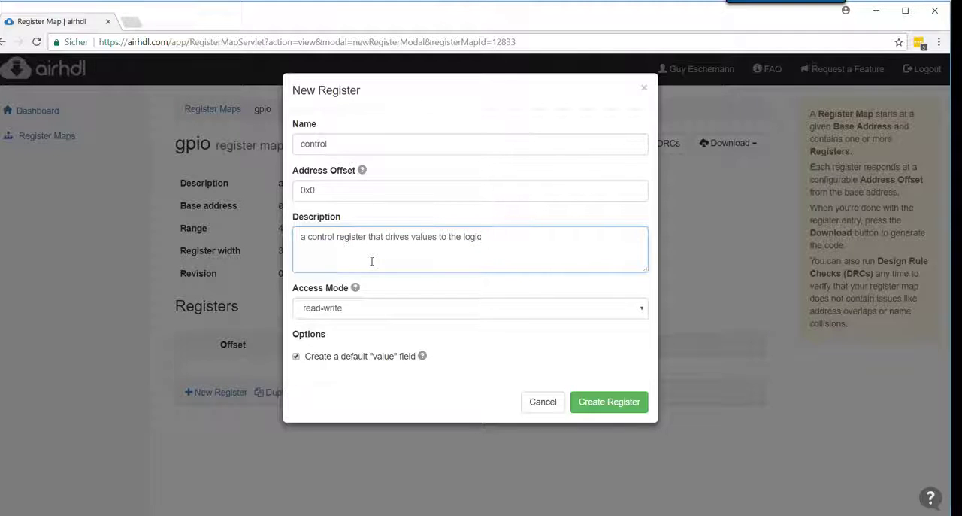
{"action": "left_click", "coordinate": [606, 401]}
Start a second register named "status" with read-only access mode
{"action": "left_click", "coordinate": [227, 393]}
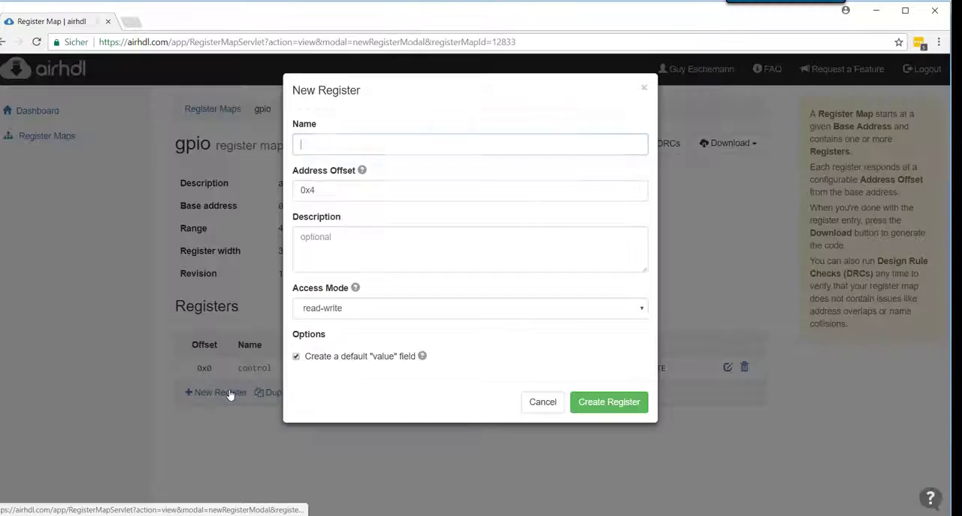
{"action": "type", "text": "status"}
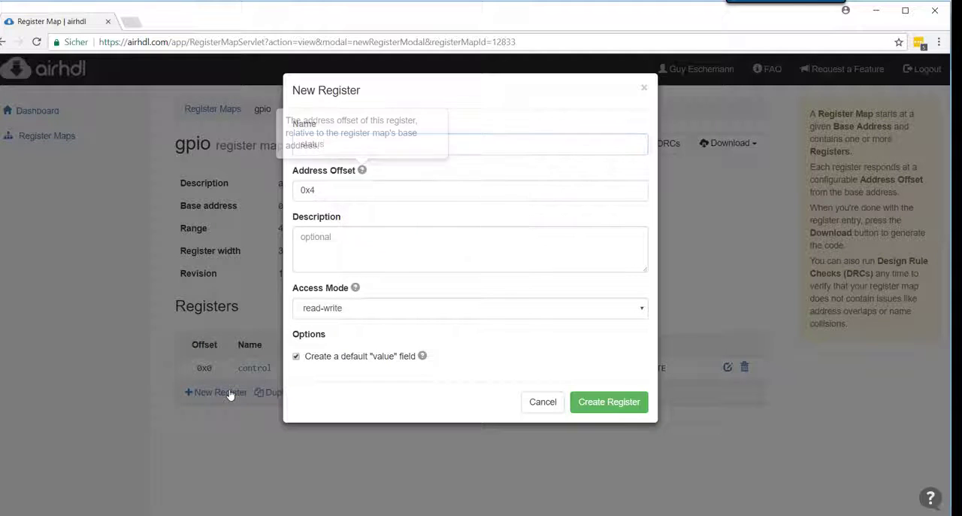
{"action": "key", "text": "Tab"}
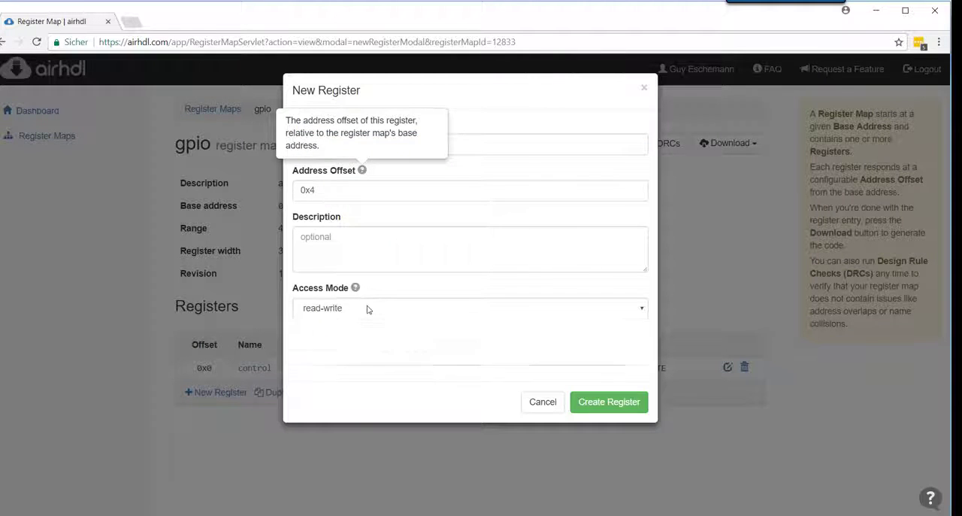
{"action": "left_click", "coordinate": [366, 308]}
{"action": "left_click", "coordinate": [361, 335]}
Describe the status register as "a status regsiter that reads values from the logic" and create it
{"action": "left_click", "coordinate": [359, 251]}
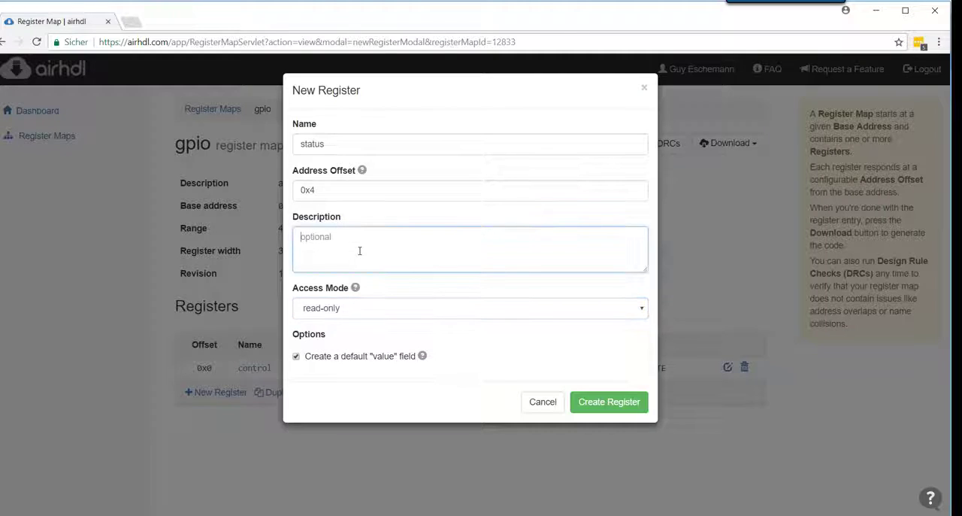
{"action": "type", "text": "a status re"}
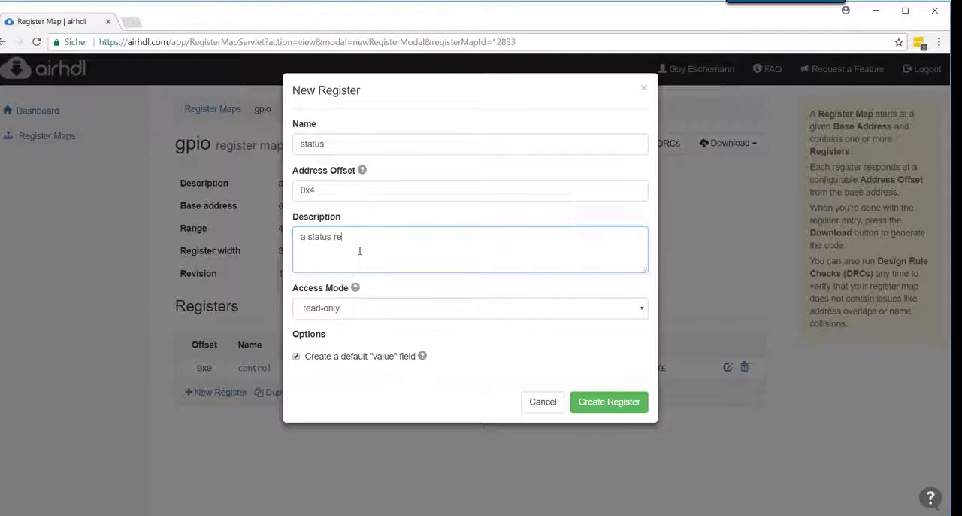
{"action": "type", "text": "gsiter that reads values from the"}
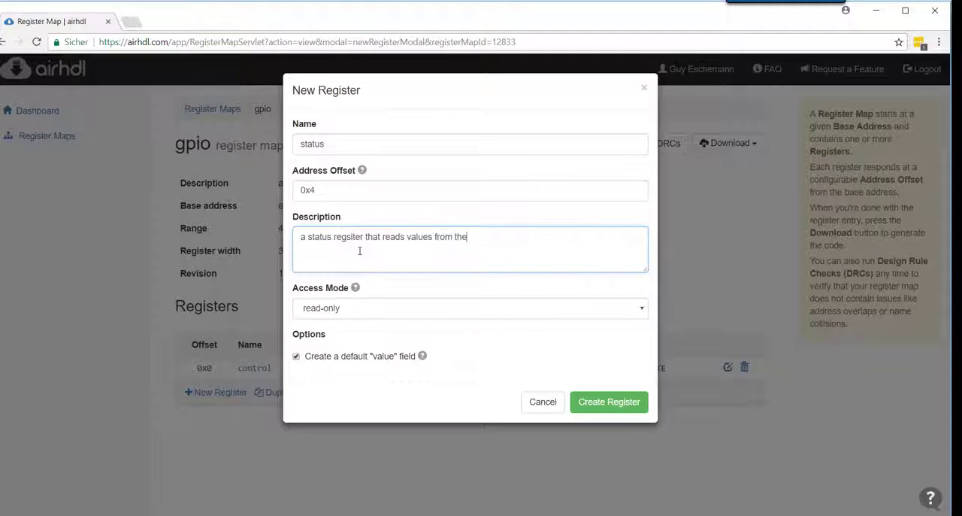
{"action": "type", "text": " logic"}
{"action": "left_click", "coordinate": [593, 403]}
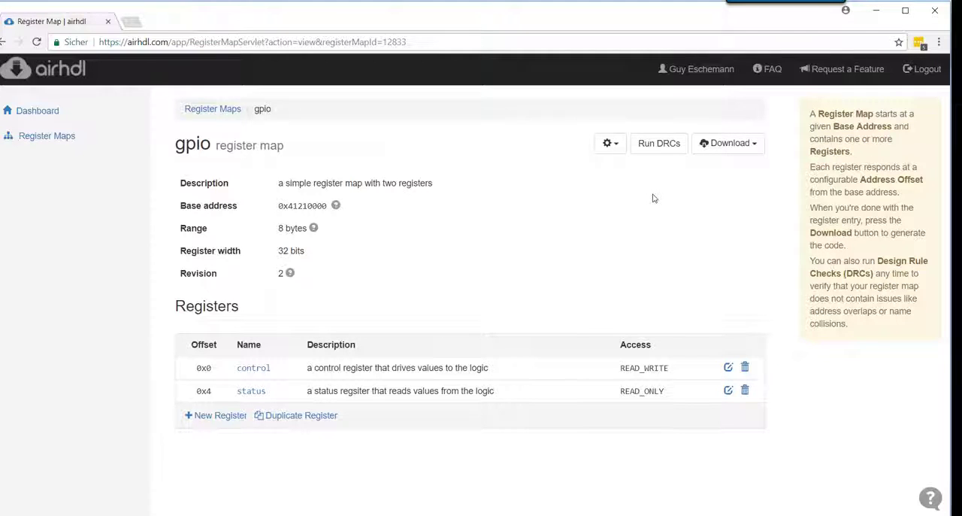
Run the design rule checks on the gpio register map and dismiss the report
{"action": "left_click", "coordinate": [673, 144]}
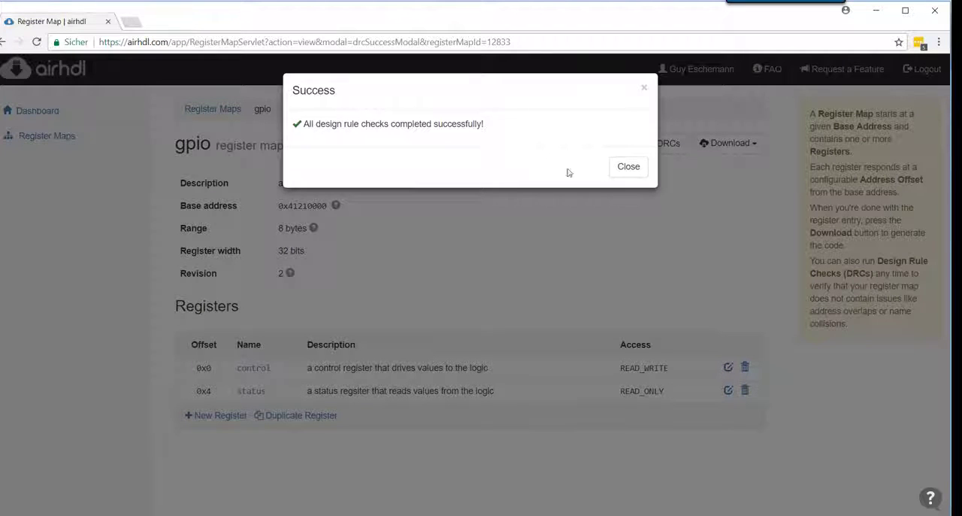
{"action": "left_click", "coordinate": [628, 167]}
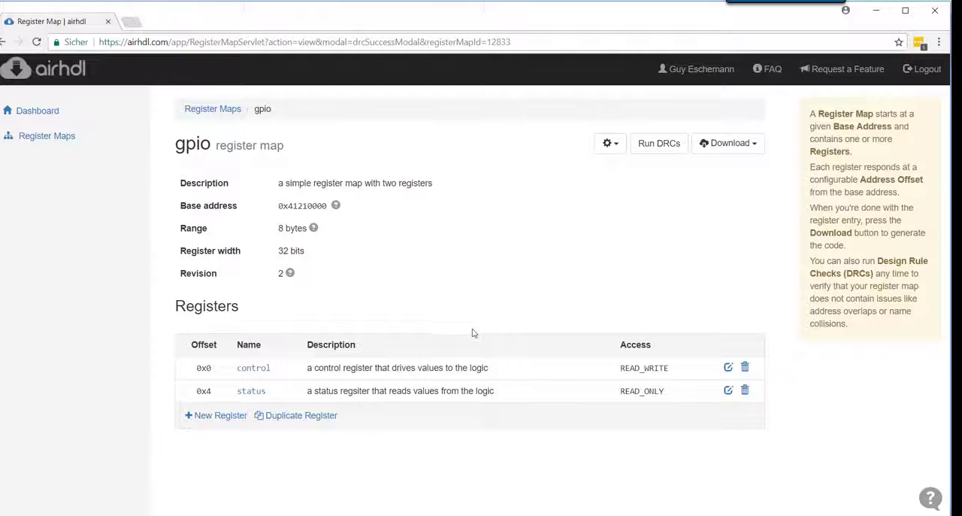
Open the control register and rename its default value field to "led"
{"action": "left_click", "coordinate": [254, 368]}
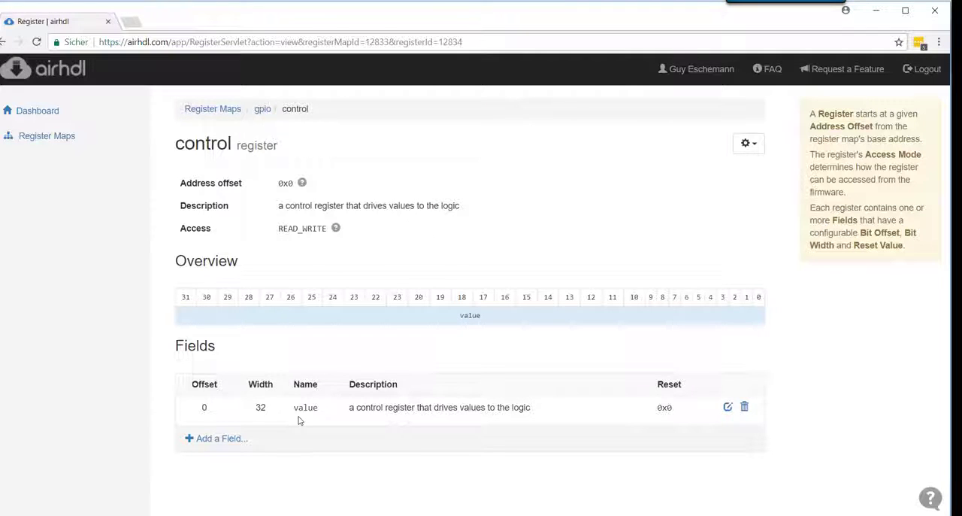
{"action": "left_click", "coordinate": [728, 407]}
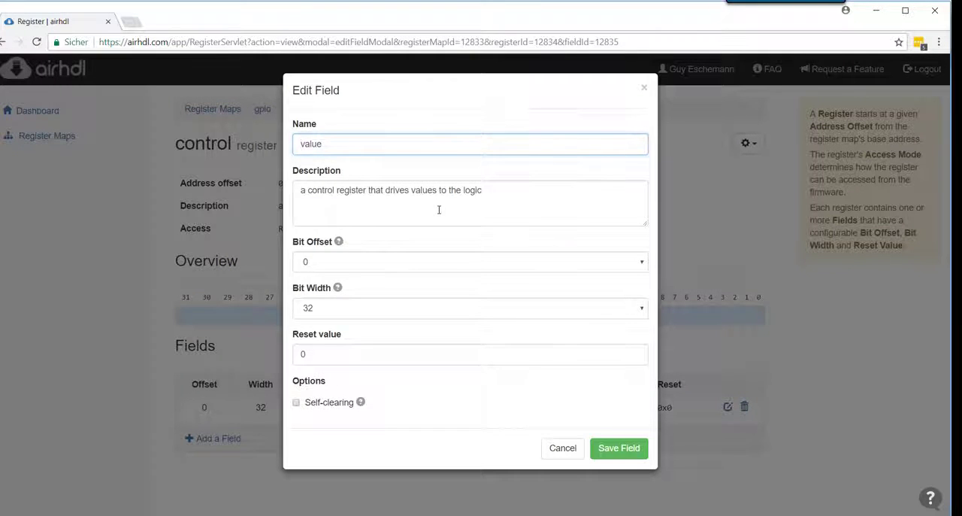
{"action": "key", "text": "ctrl+a"}
{"action": "type", "text": "led"}
{"action": "key", "text": "Tab"}
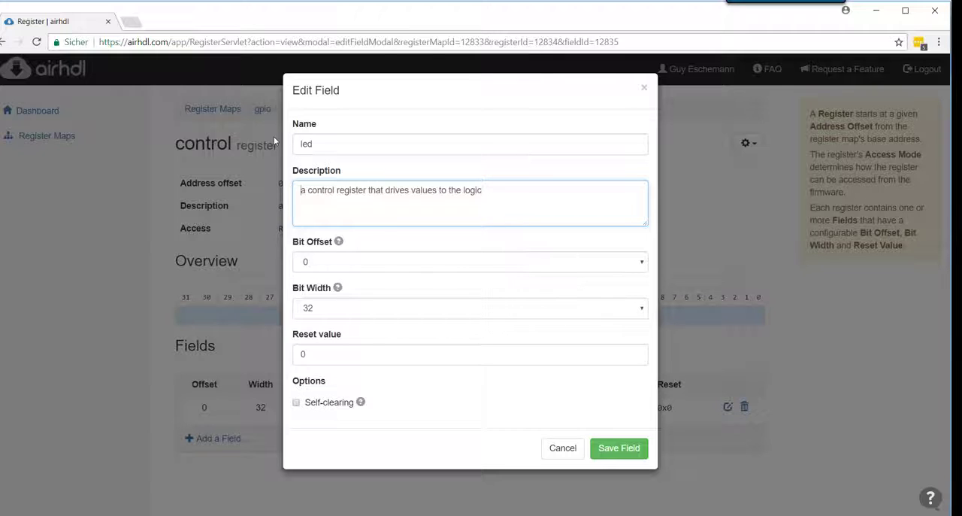
Replace the led field's description with "sets the state of on-board LEDs"
{"action": "key", "text": "ctrl+a"}
{"action": "type", "text": "sets the s"}
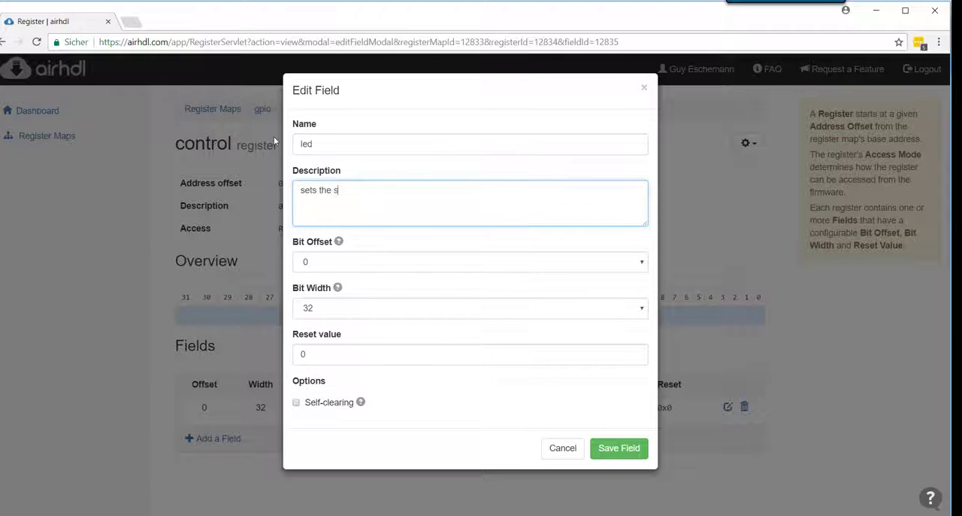
{"action": "type", "text": "tate of on-board LEDs"}
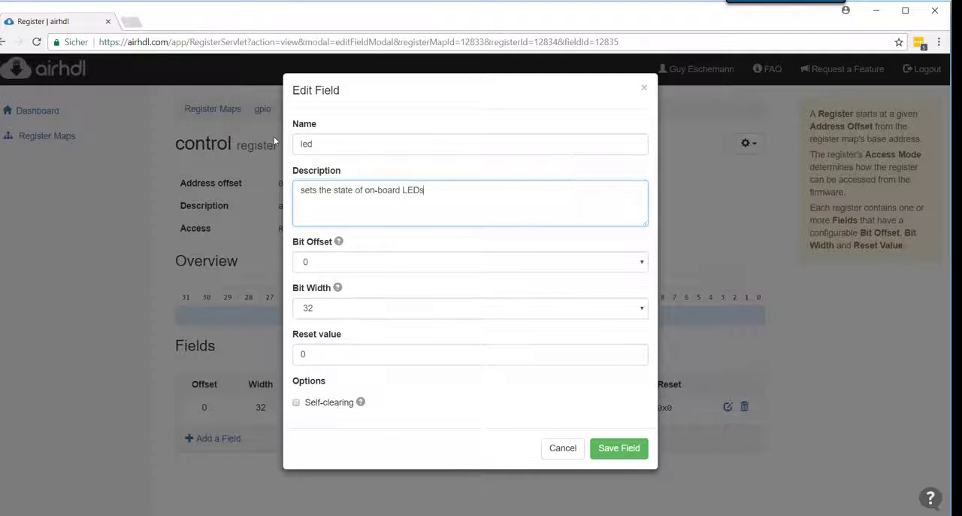
Set the led field's bit offset to 8 and bit width to 4, and save the field
{"action": "left_click", "coordinate": [340, 264]}
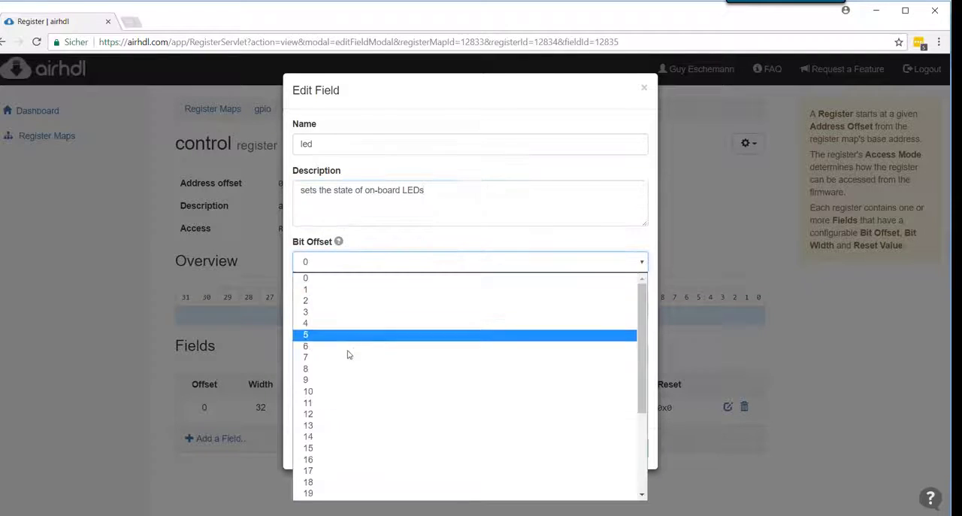
{"action": "left_click", "coordinate": [333, 369]}
{"action": "left_click", "coordinate": [347, 311]}
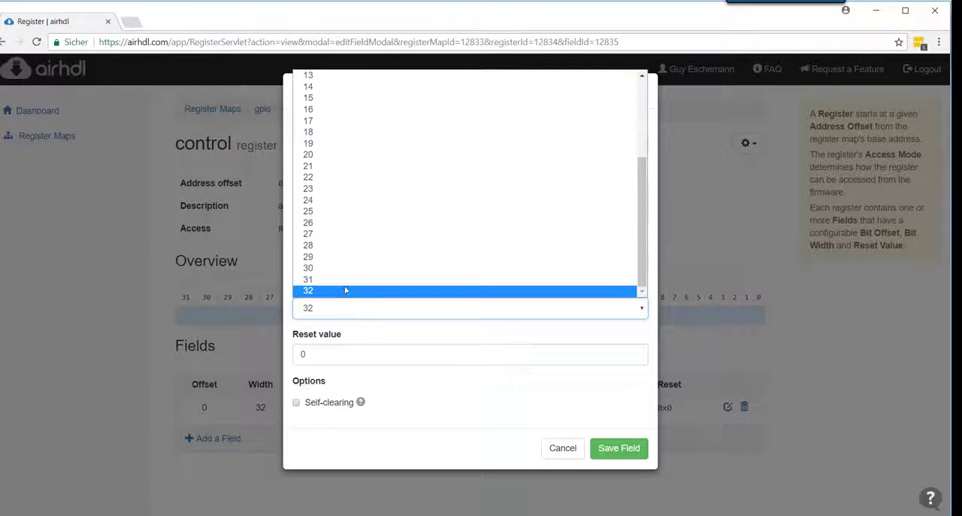
{"action": "scroll", "coordinate": [344, 225], "scroll_direction": "up", "scroll_amount": 3}
{"action": "left_click", "coordinate": [345, 111]}
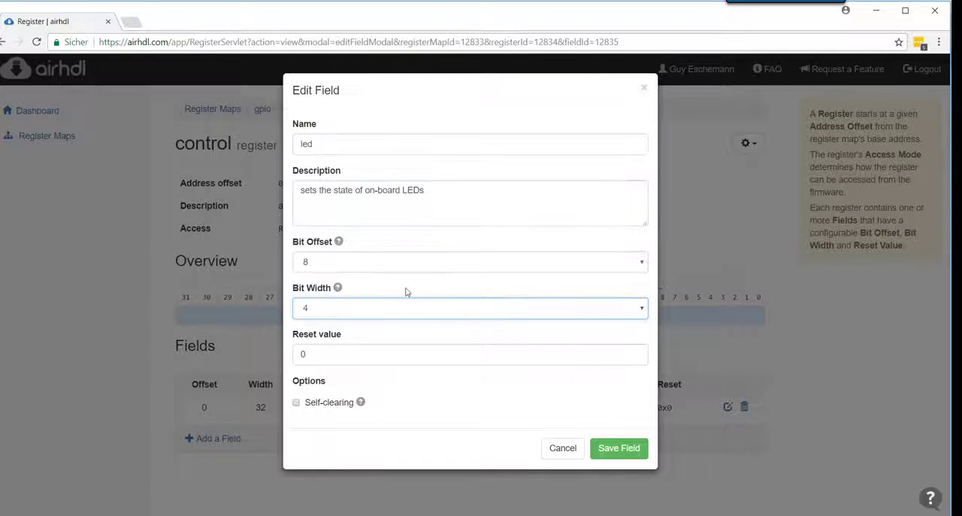
{"action": "left_click", "coordinate": [354, 354]}
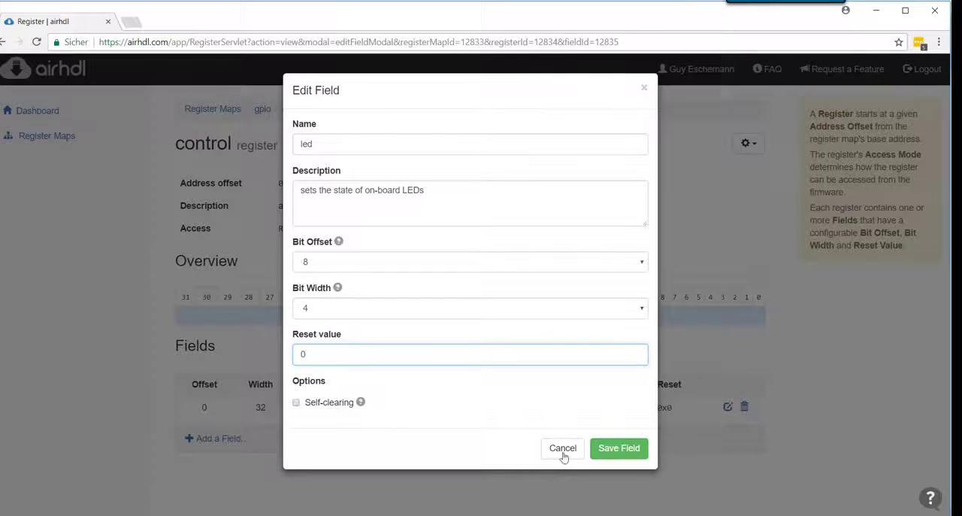
{"action": "left_click", "coordinate": [630, 453]}
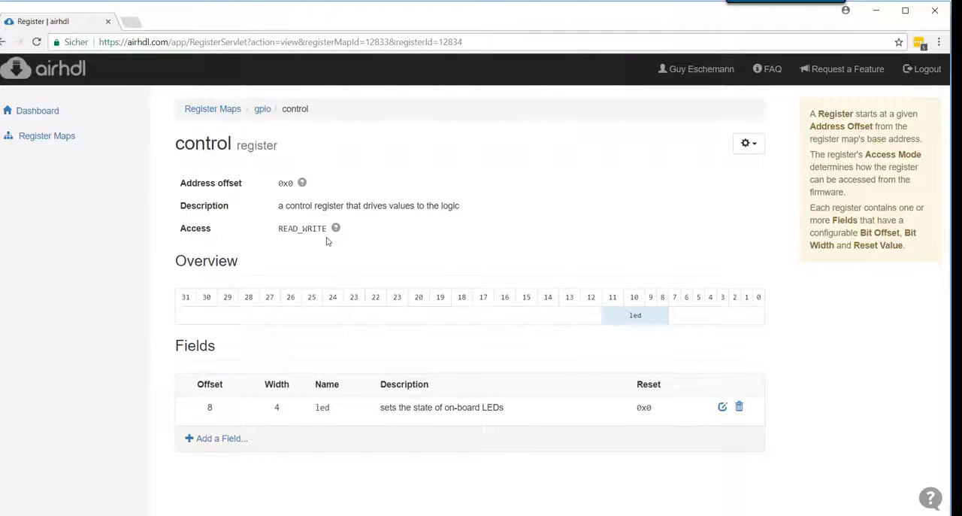
Edit the control register to change its access mode to write-only and save it
{"action": "left_click", "coordinate": [749, 143]}
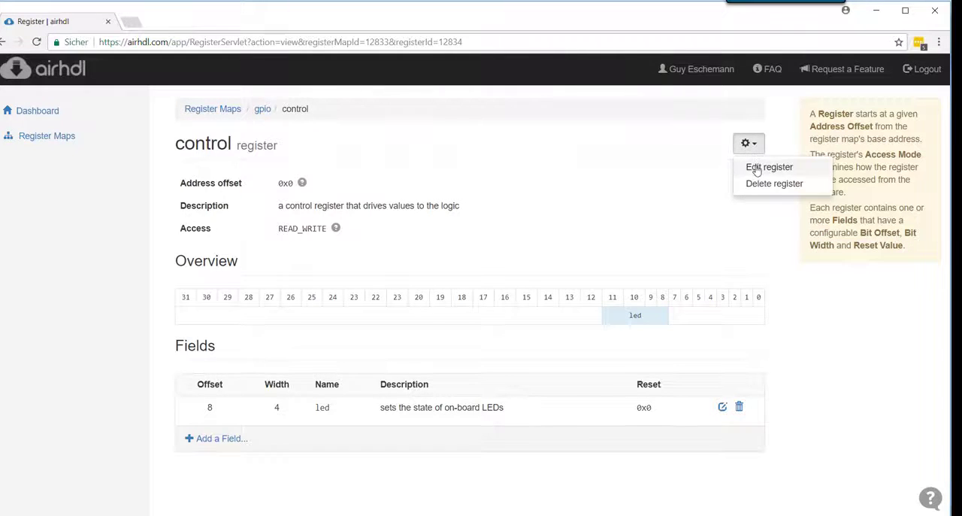
{"action": "left_click", "coordinate": [759, 167]}
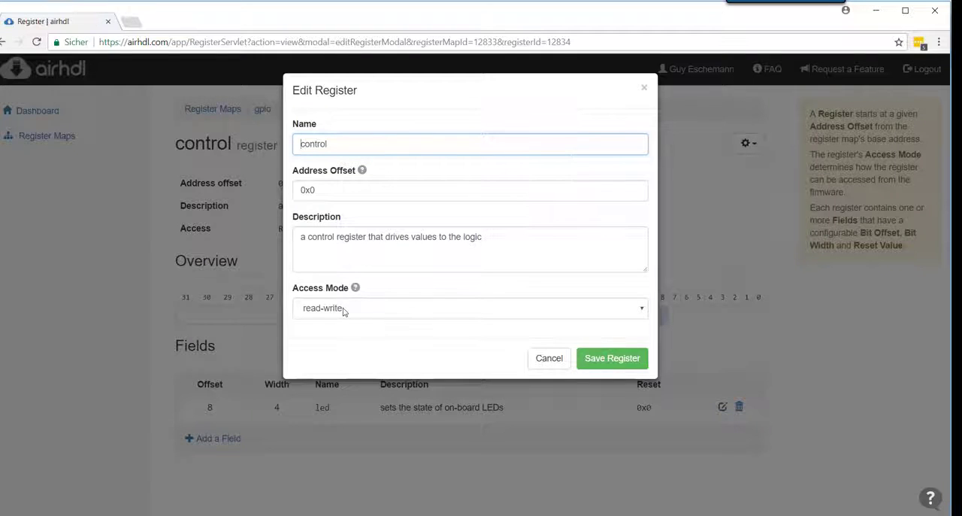
{"action": "left_click", "coordinate": [344, 311]}
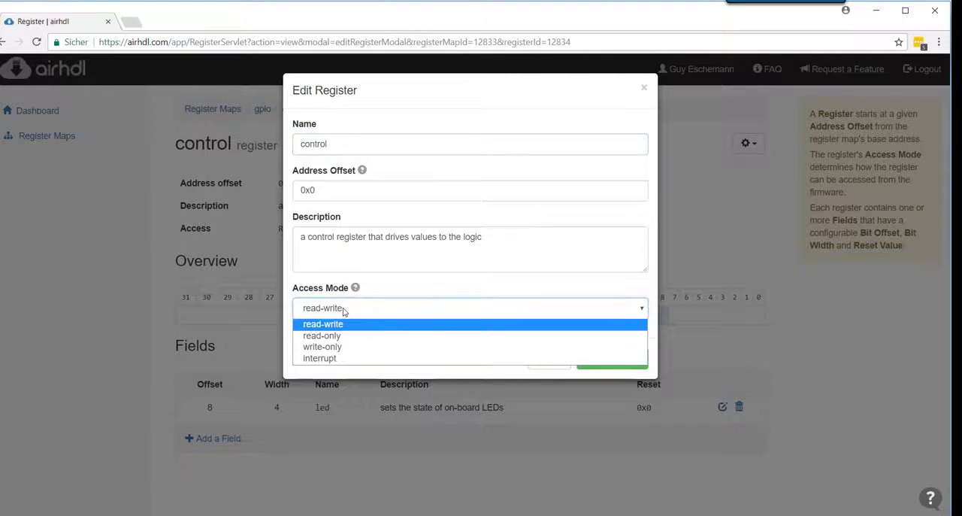
{"action": "left_click", "coordinate": [348, 353]}
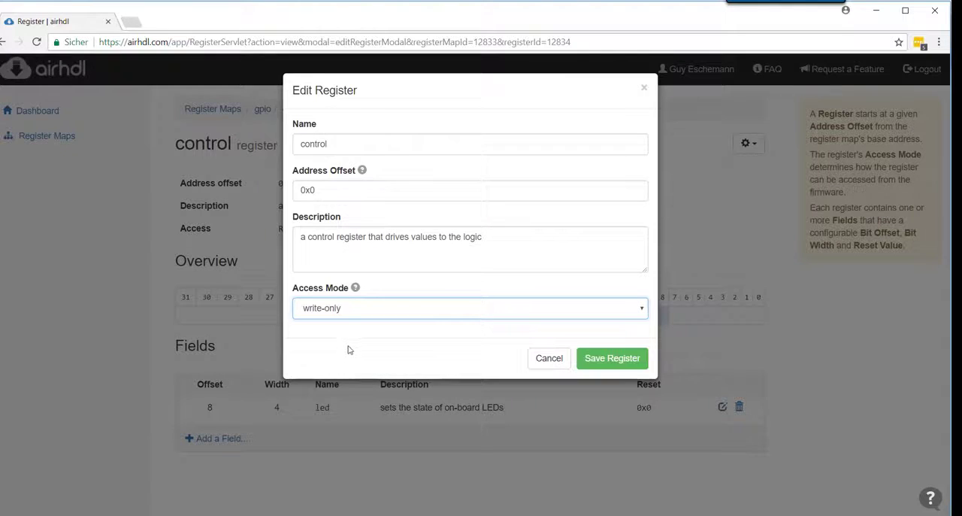
{"action": "left_click", "coordinate": [612, 362]}
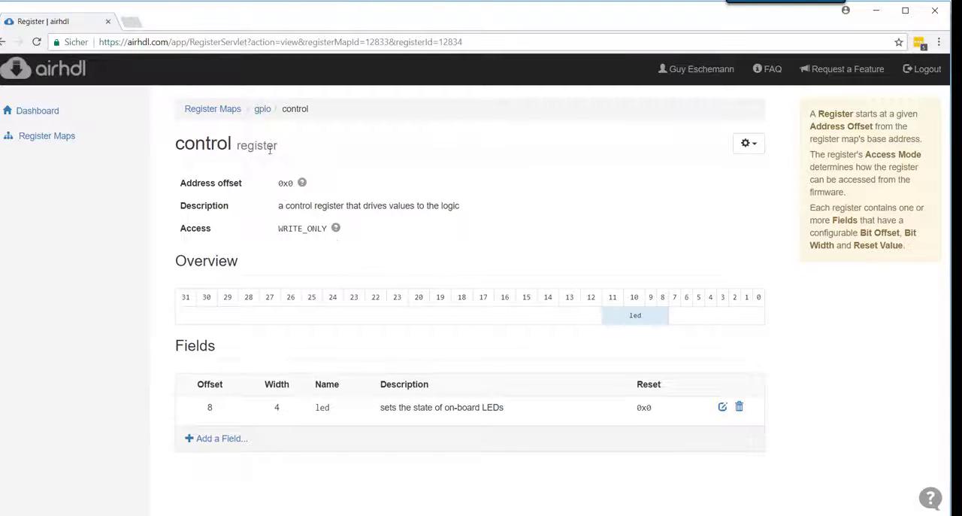
Go to the gpio map's status register and rename its default value field to "button"
{"action": "left_click", "coordinate": [262, 109]}
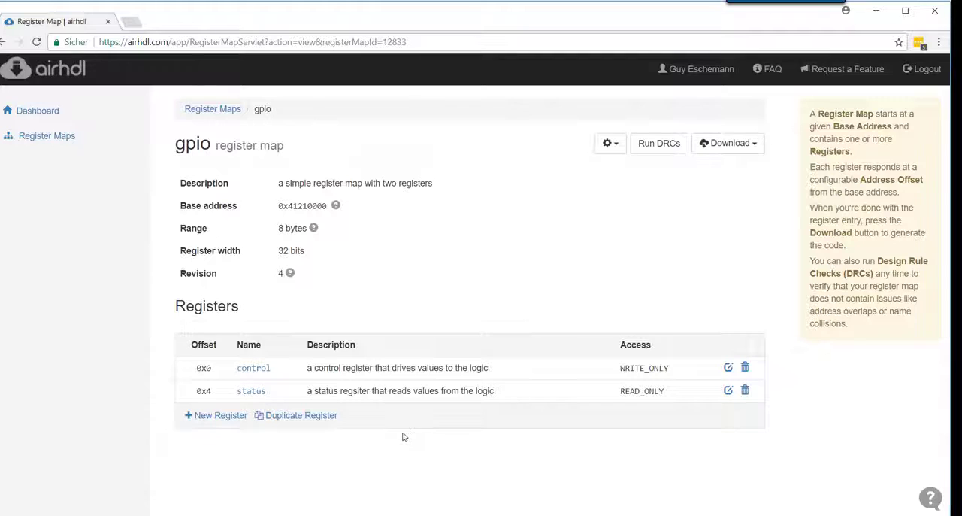
{"action": "left_click", "coordinate": [257, 396]}
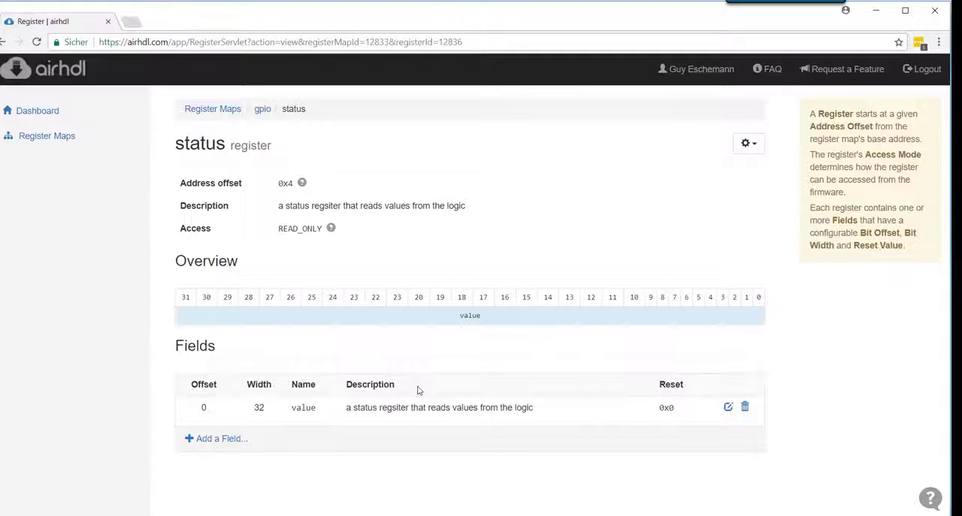
{"action": "left_click", "coordinate": [728, 406]}
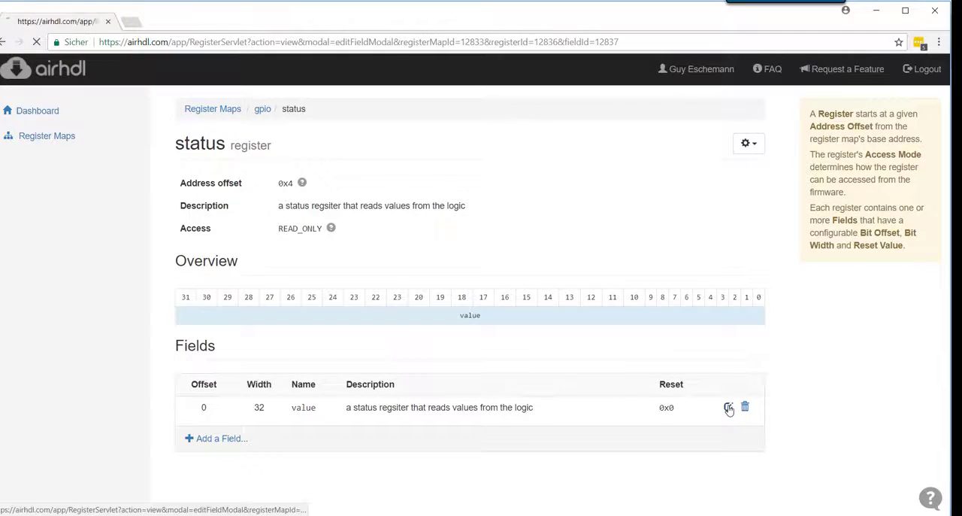
{"action": "left_click_drag", "start_coordinate": [368, 143], "coordinate": [266, 141]}
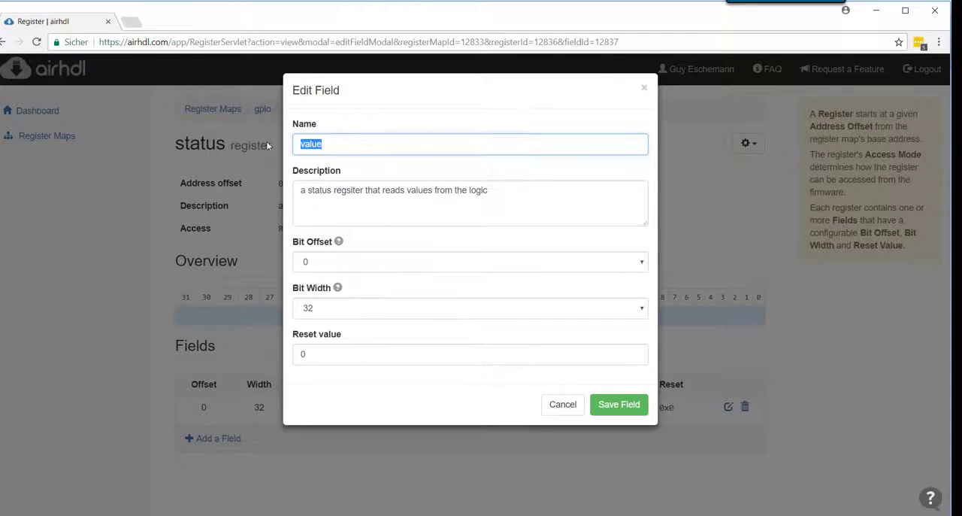
{"action": "type", "text": "button"}
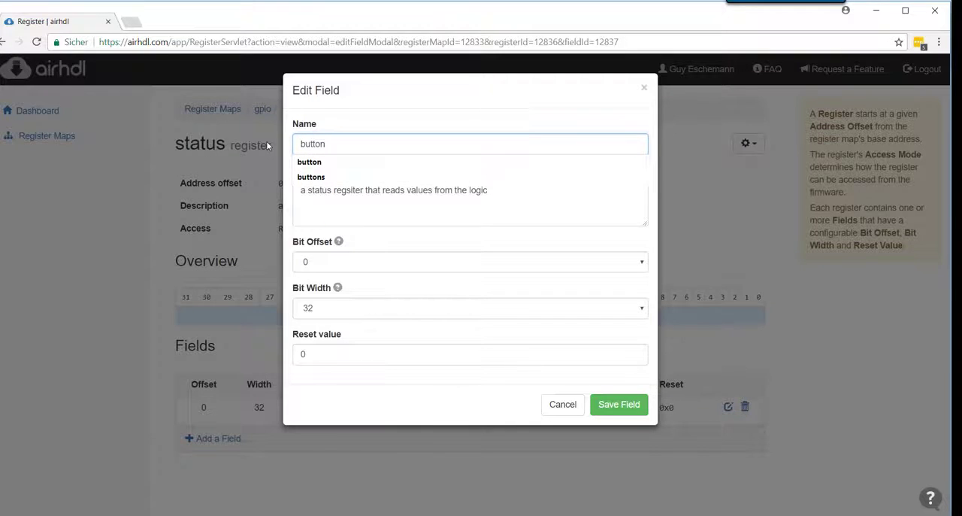
Replace the button field's description with "the current state of the on-board push buttons"
{"action": "key", "text": "Tab"}
{"action": "key", "text": "ctrl+a"}
{"action": "key", "text": "BackSpace"}
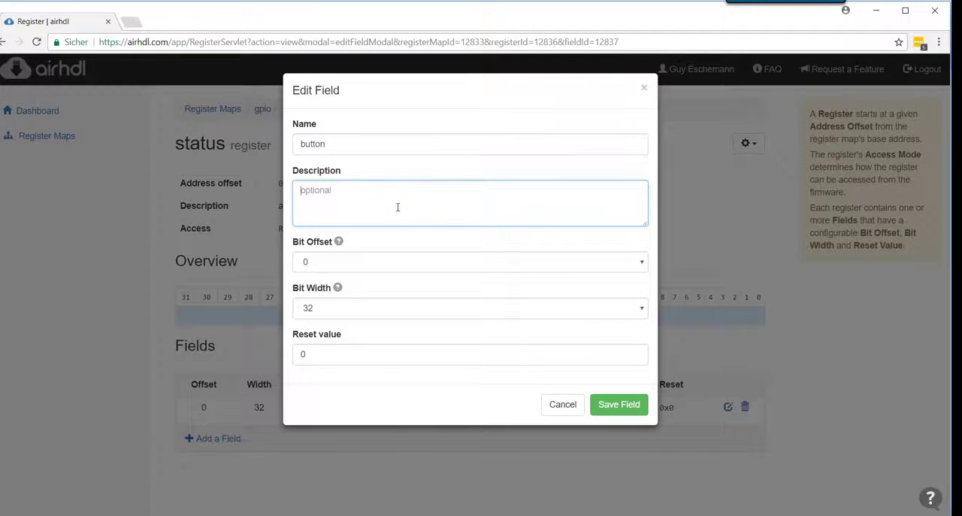
{"action": "type", "text": "the current state of the on-boa"}
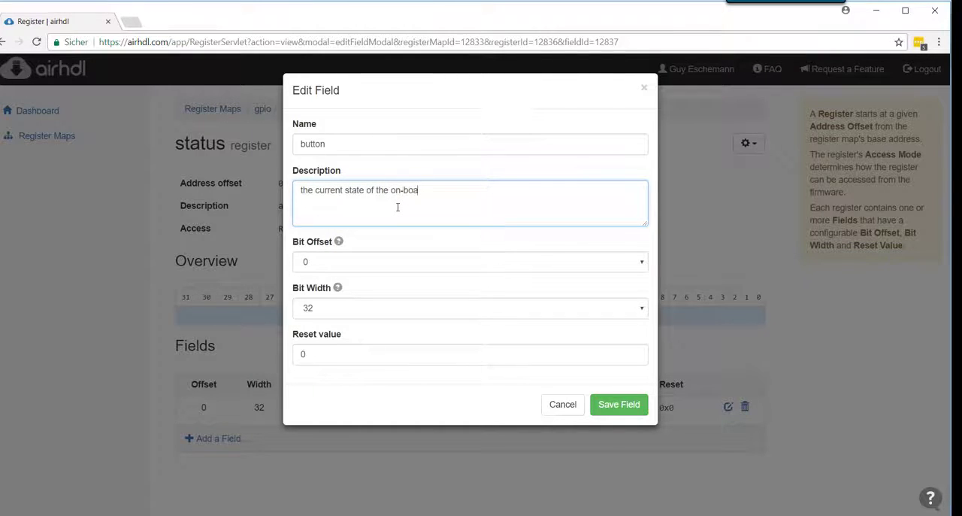
{"action": "type", "text": "rd push buttons"}
Set the button field's bit offset to 0 and bit width to 4, and save the field
{"action": "left_click", "coordinate": [398, 263]}
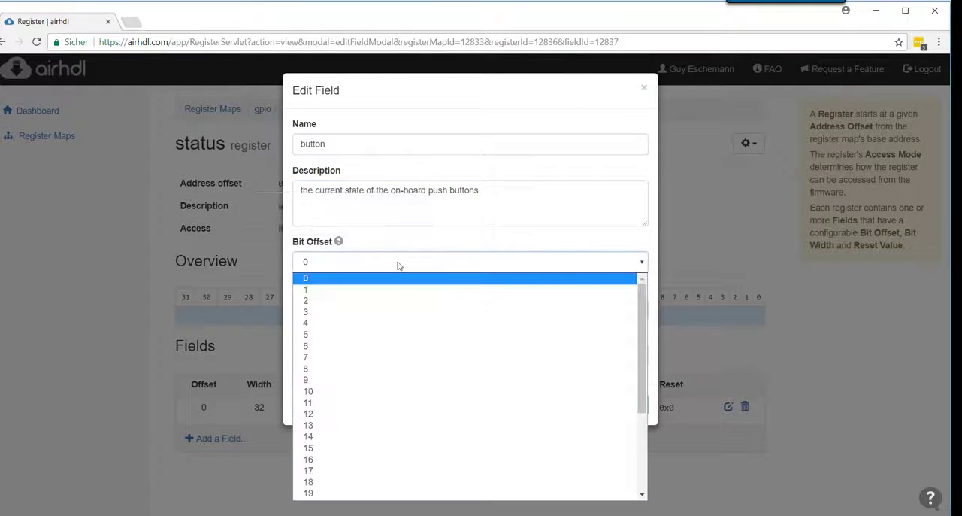
{"action": "left_click", "coordinate": [379, 285]}
{"action": "left_click", "coordinate": [414, 307]}
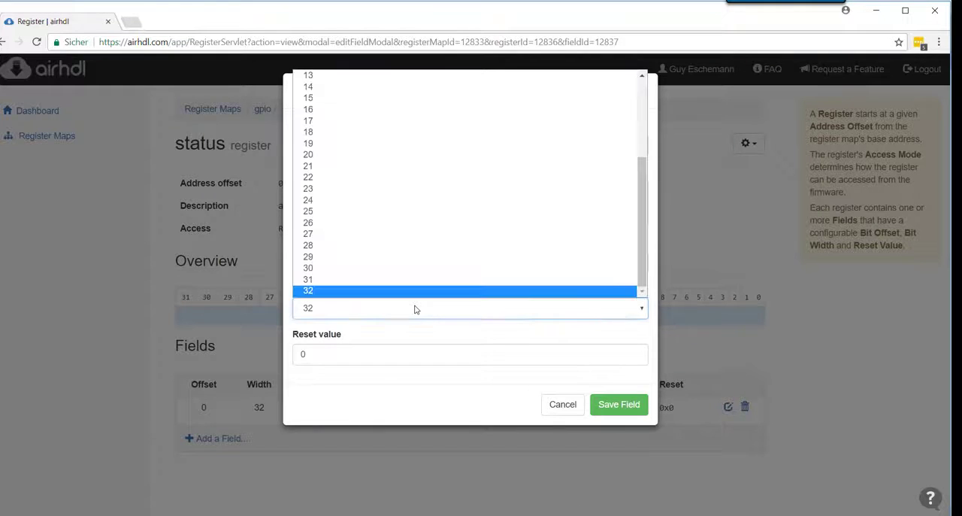
{"action": "scroll", "coordinate": [378, 154], "scroll_direction": "up", "scroll_amount": 2}
{"action": "scroll", "coordinate": [378, 154], "scroll_direction": "up", "scroll_amount": 3}
{"action": "left_click", "coordinate": [371, 109]}
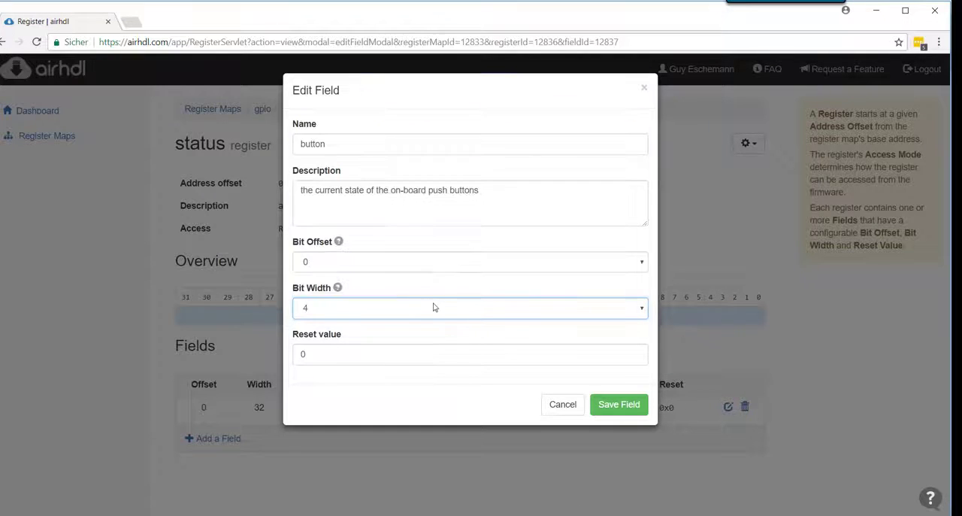
{"action": "left_click", "coordinate": [625, 407]}
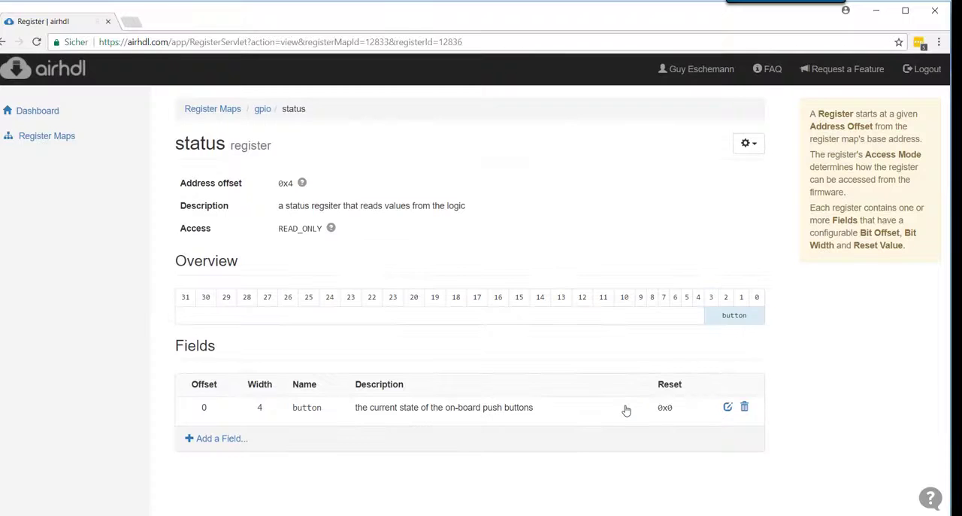
Return to the gpio register map, run its design rule checks again and dismiss the report
{"action": "left_click", "coordinate": [262, 109]}
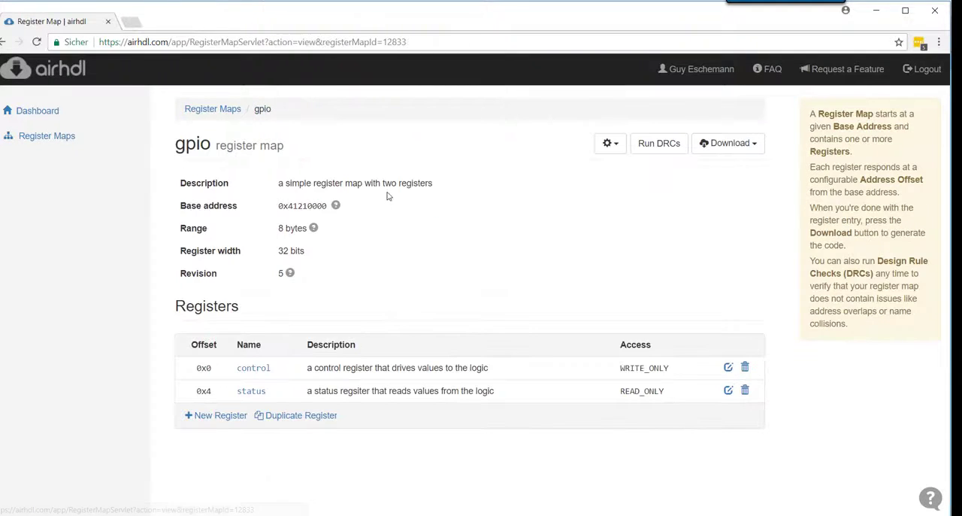
{"action": "left_click", "coordinate": [662, 145]}
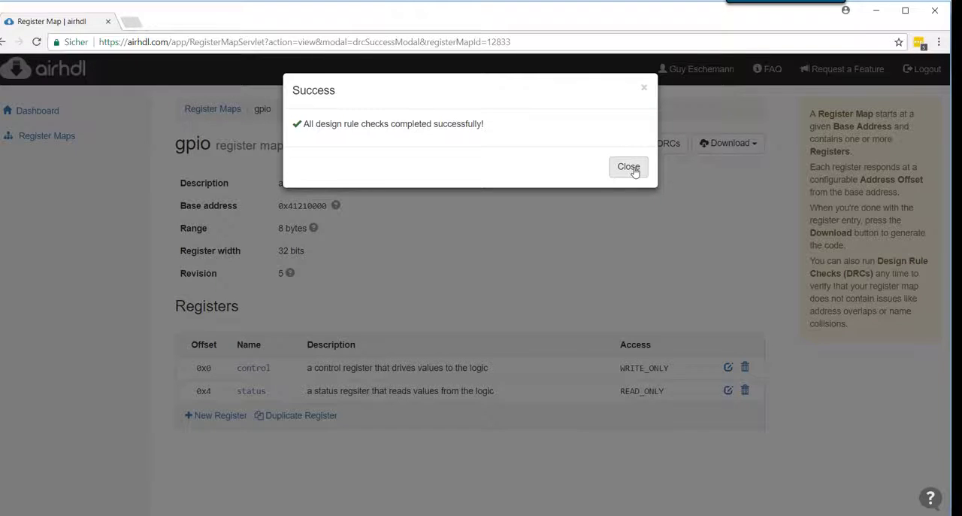
{"action": "left_click", "coordinate": [633, 170]}
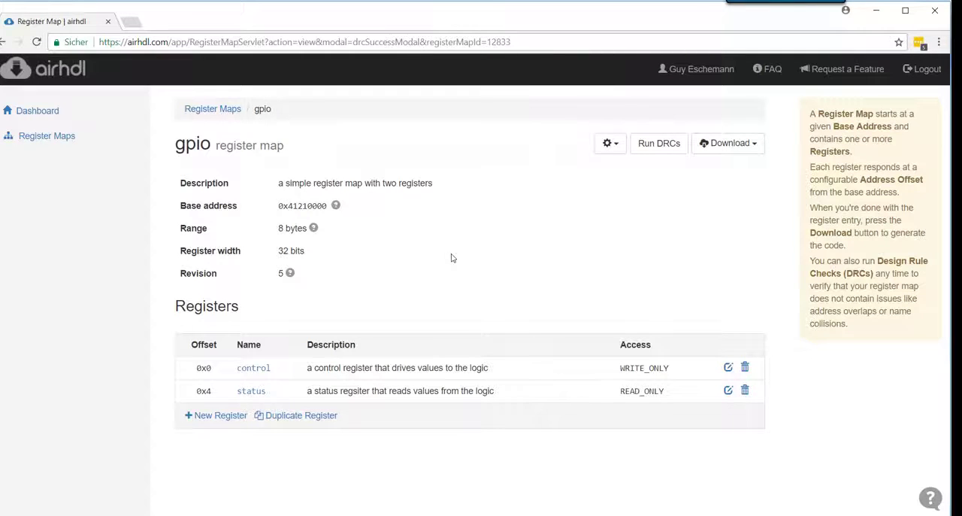
Download the gpio map's HTML documentation, view gpio_regs.html, and return to the register map page
{"action": "left_click", "coordinate": [755, 151]}
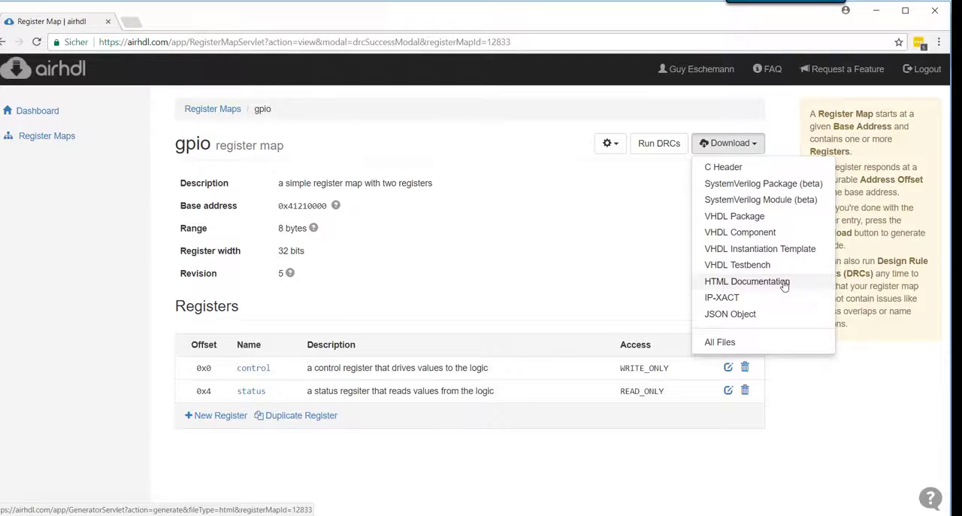
{"action": "left_click", "coordinate": [784, 282]}
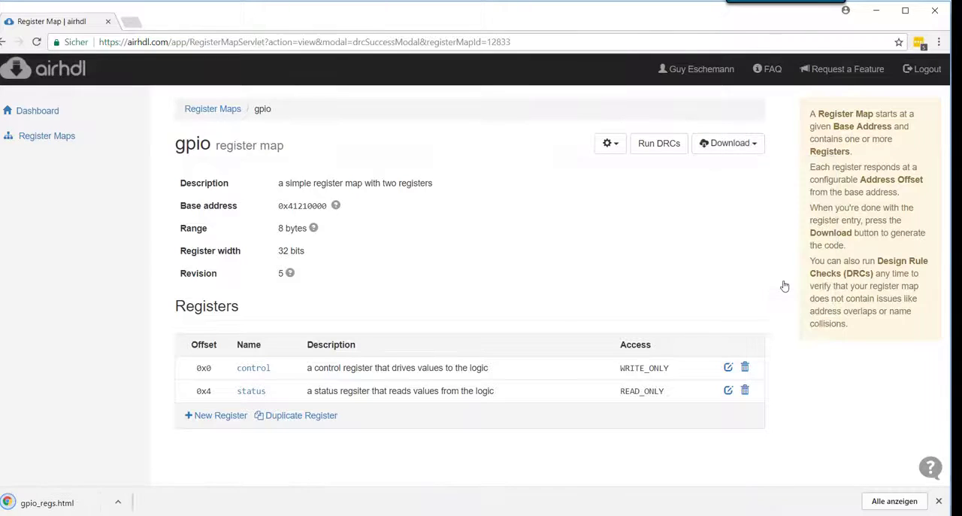
{"action": "left_click", "coordinate": [47, 502]}
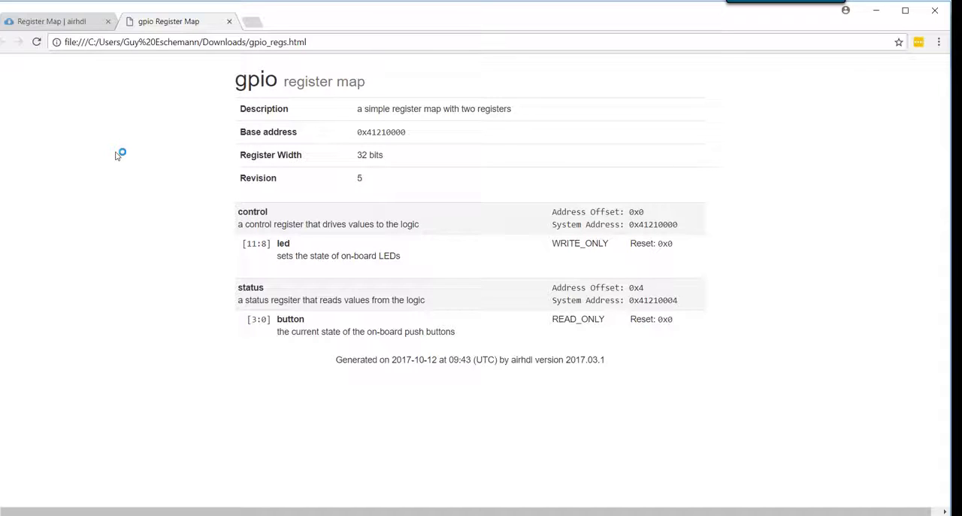
{"action": "left_click", "coordinate": [70, 23]}
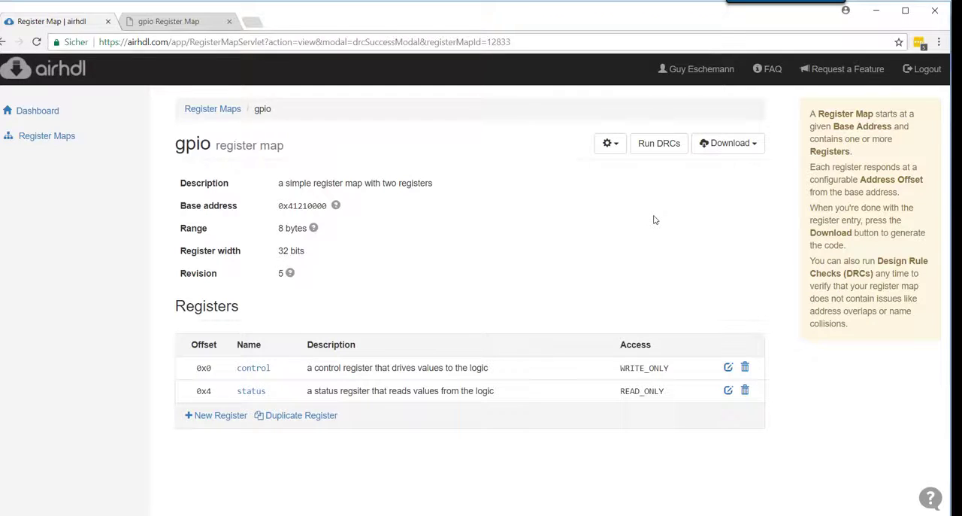
Download the VHDL package and the VHDL component of the gpio register map
{"action": "left_click", "coordinate": [726, 144]}
{"action": "left_click", "coordinate": [728, 216]}
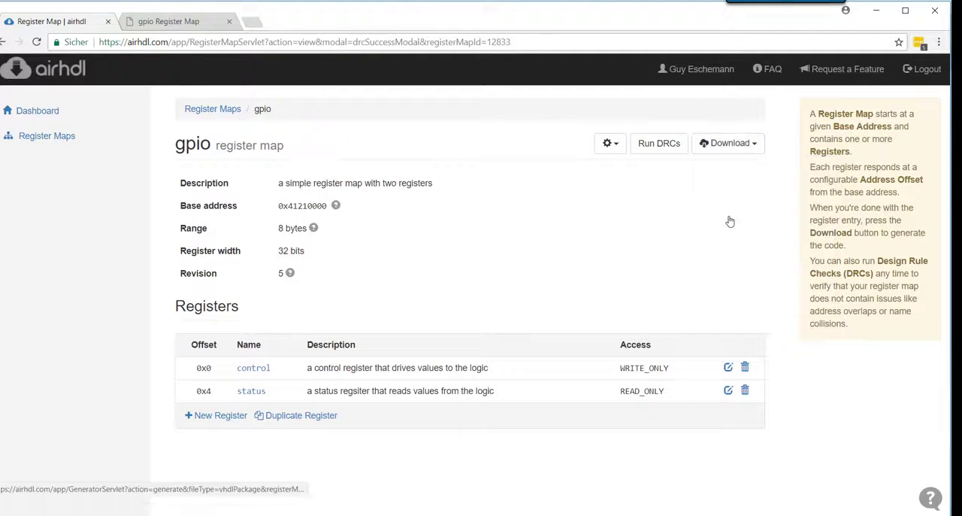
{"action": "left_click", "coordinate": [726, 143]}
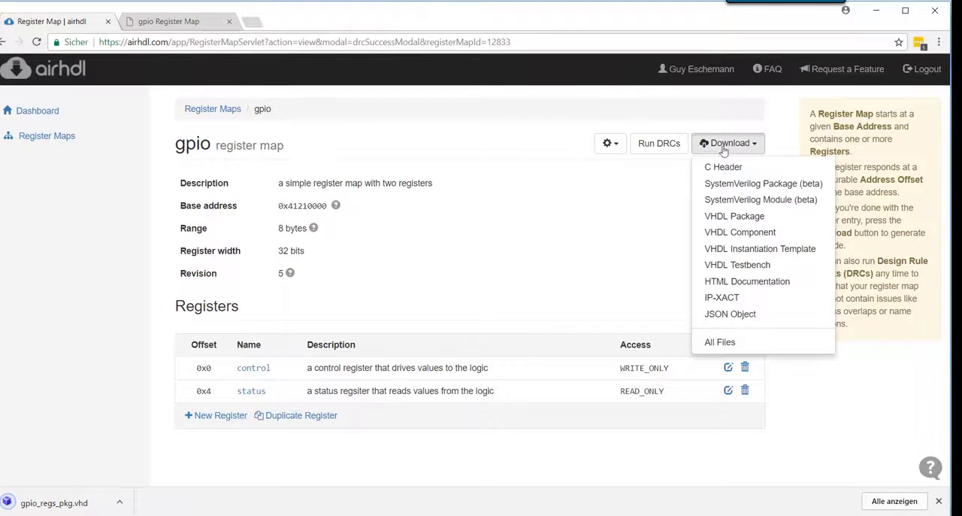
{"action": "left_click", "coordinate": [718, 233]}
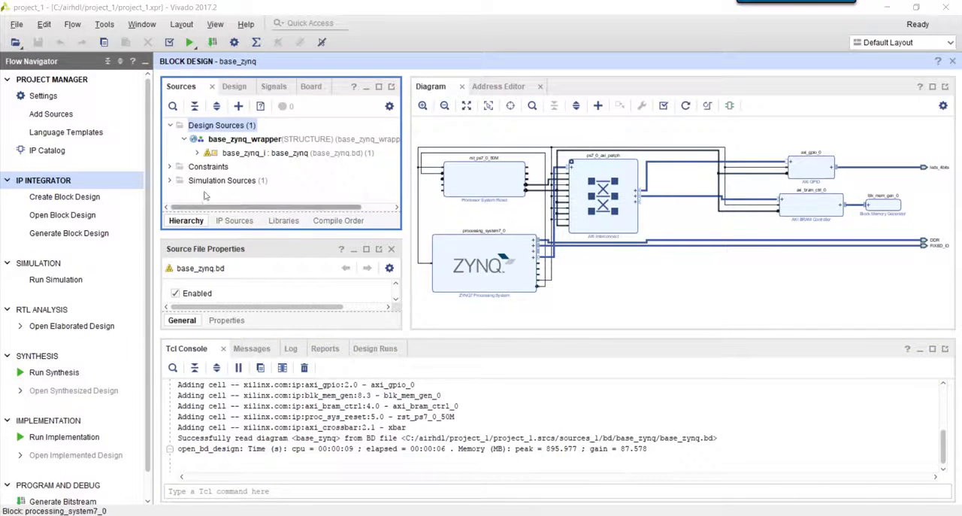
Add gpio_regs.vhd and gpio_regs_pkg.vhd from the Downloads folder to the project as design sources
{"action": "left_click", "coordinate": [51, 113]}
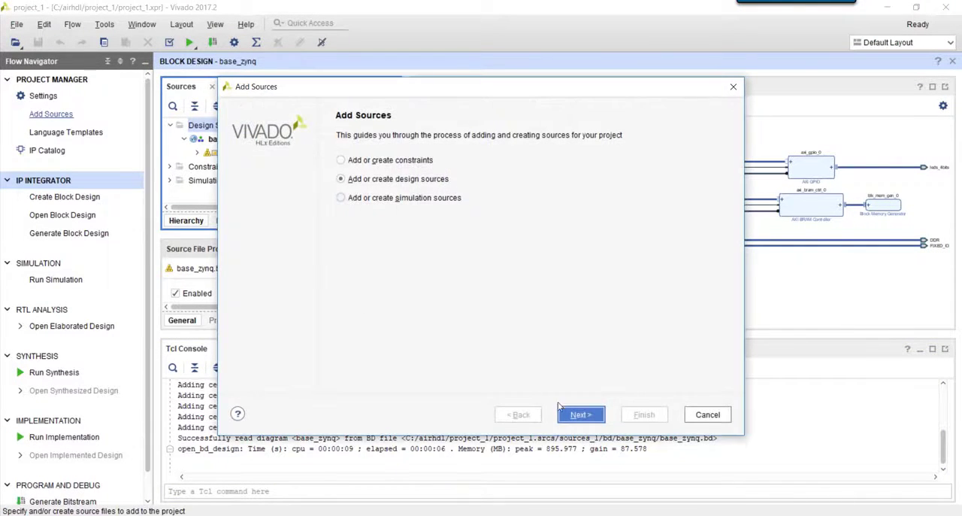
{"action": "left_click", "coordinate": [571, 413]}
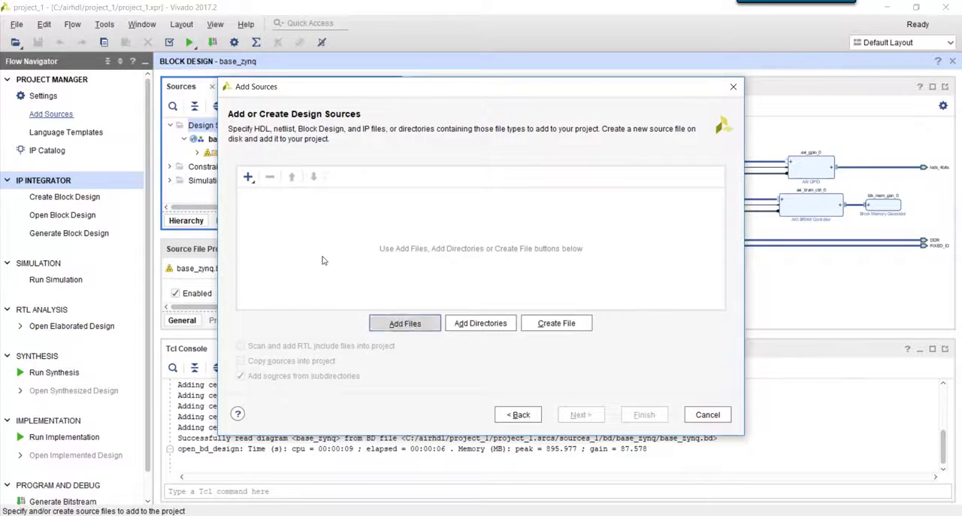
{"action": "left_click", "coordinate": [106, 134]}
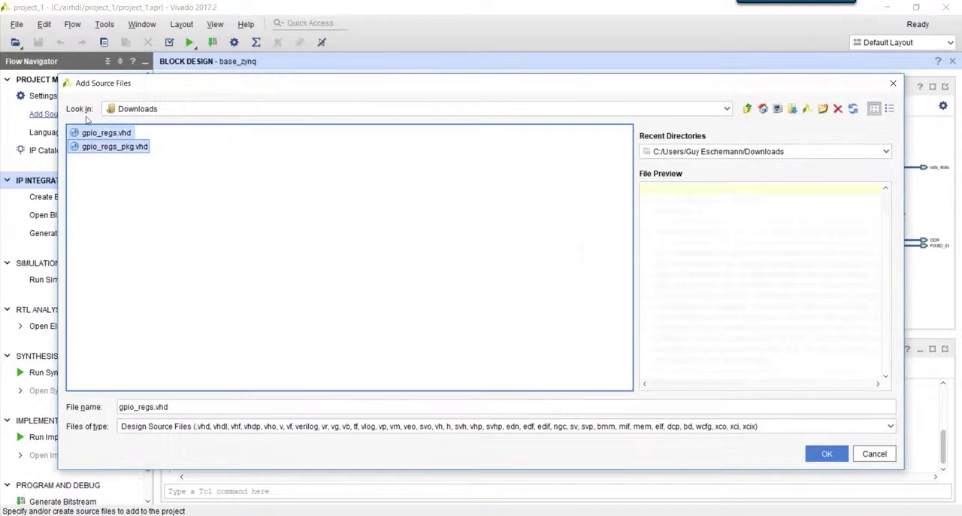
{"action": "left_click", "coordinate": [113, 147], "text": "shift"}
{"action": "left_click", "coordinate": [824, 453]}
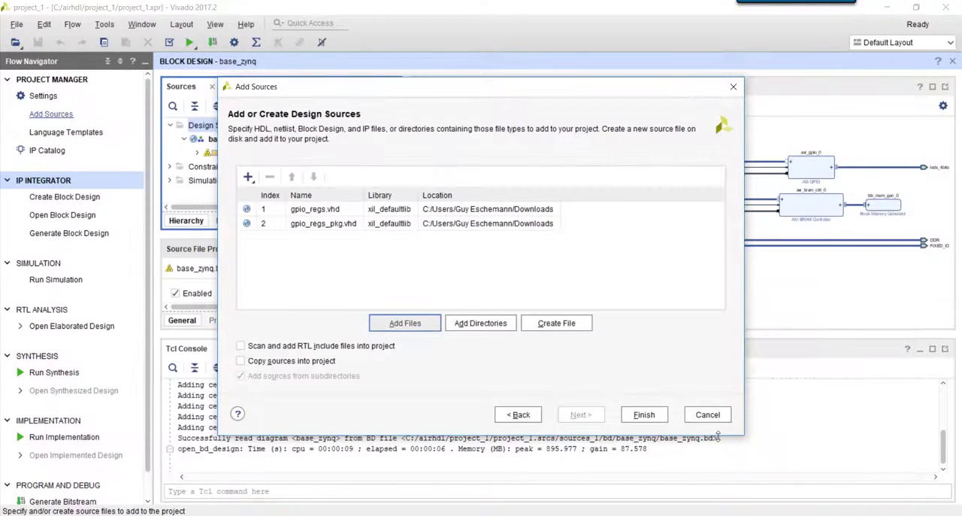
{"action": "left_click", "coordinate": [644, 414]}
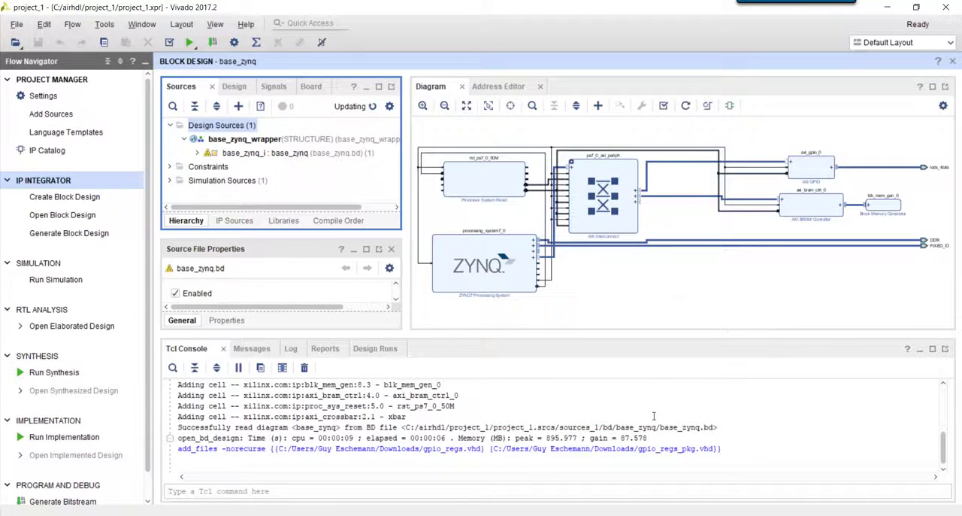
Add the gpio_regs RTL module to the base_zynq block design
{"action": "right_click", "coordinate": [639, 292]}
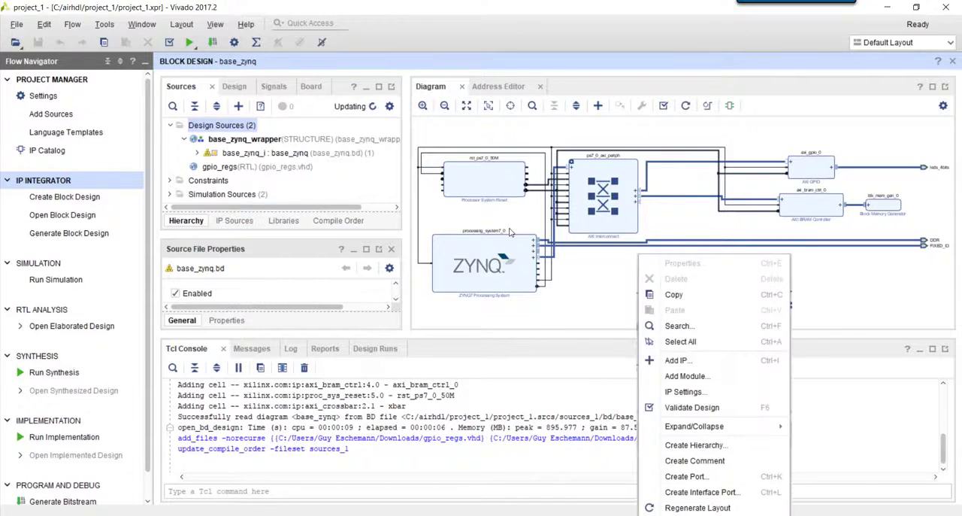
{"action": "left_click", "coordinate": [686, 376]}
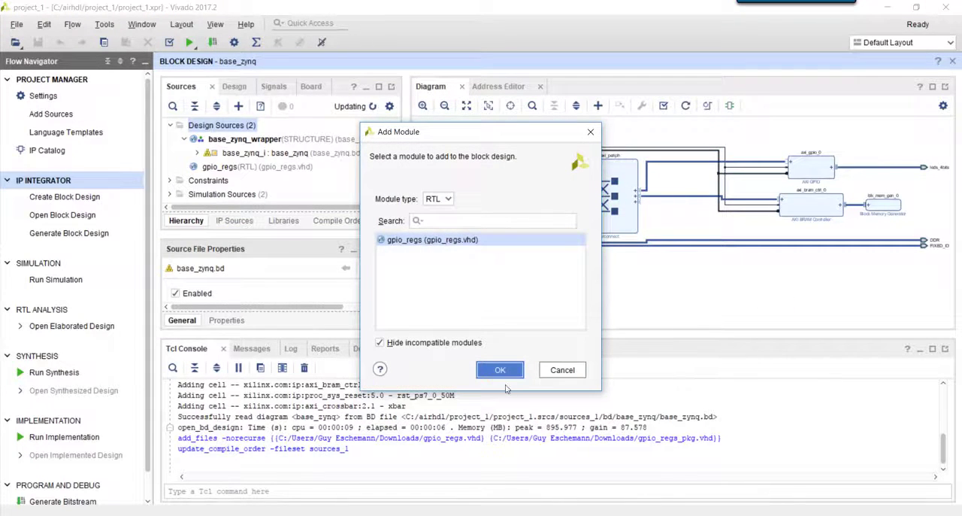
{"action": "left_click", "coordinate": [506, 370]}
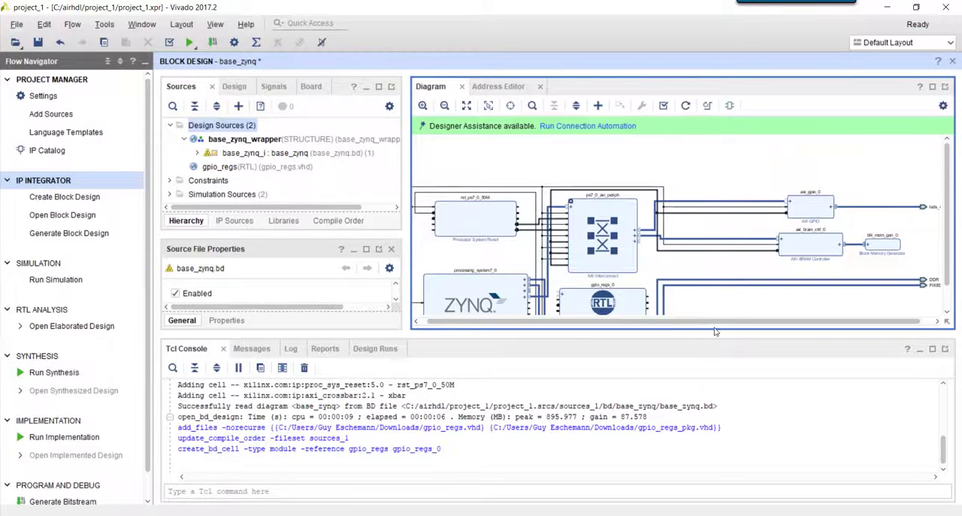
Run connection automation to connect the s_axi interface of gpio_regs_0 to the Zynq processing system with default options
{"action": "left_click_drag", "start_coordinate": [571, 334], "coordinate": [572, 369]}
{"action": "left_click_drag", "start_coordinate": [554, 283], "coordinate": [673, 331]}
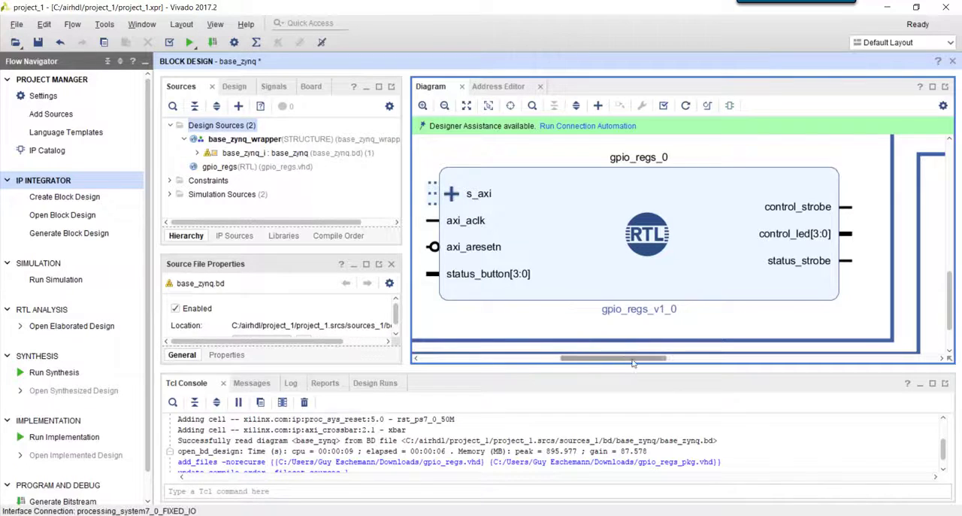
{"action": "left_click_drag", "start_coordinate": [634, 359], "coordinate": [624, 359]}
{"action": "left_click", "coordinate": [593, 126]}
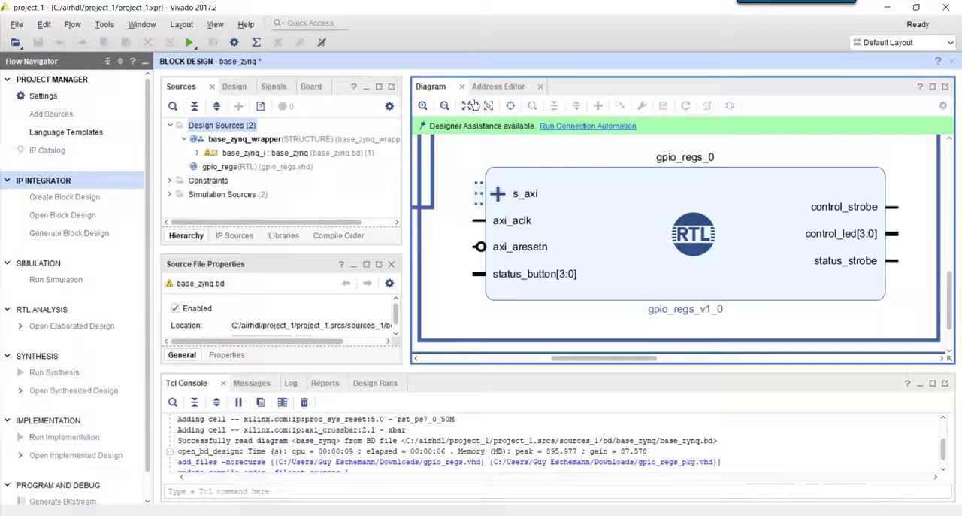
{"action": "left_click", "coordinate": [650, 406]}
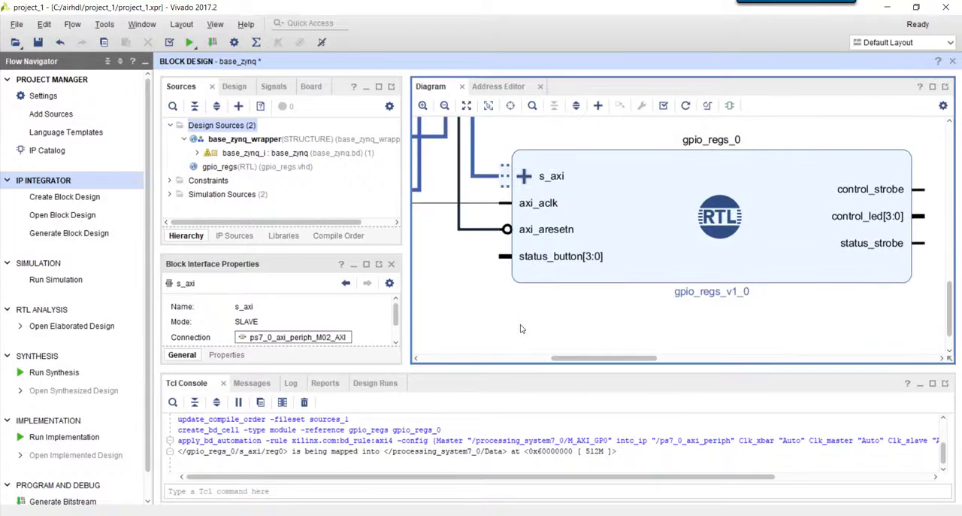
{"action": "left_click_drag", "start_coordinate": [836, 328], "coordinate": [605, 200]}
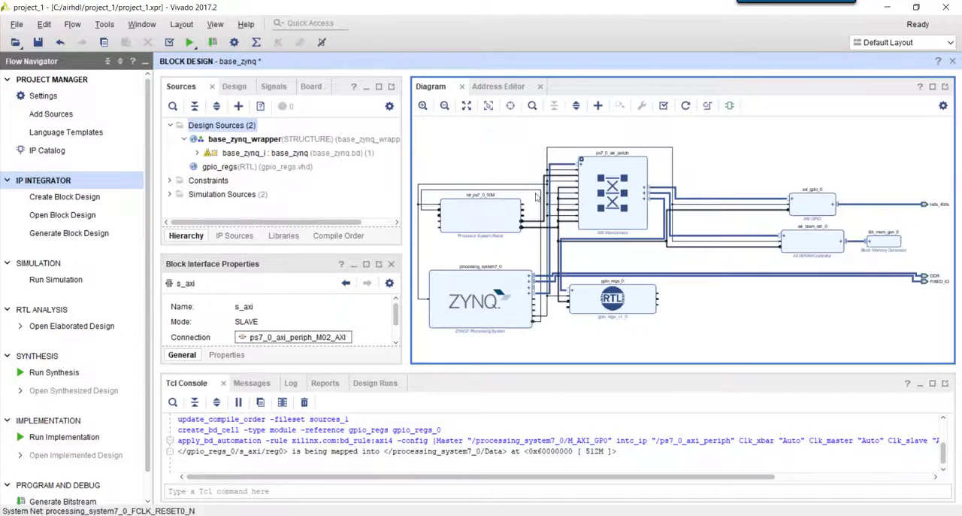
Set the address range of gpio_regs_0 to 64K and its offset address to 0x4121_0000
{"action": "left_click", "coordinate": [500, 90]}
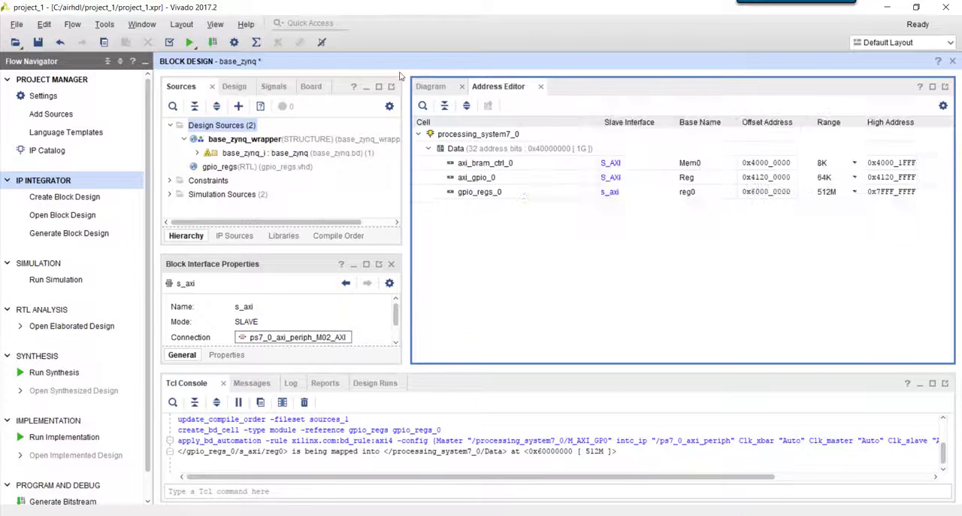
{"action": "left_click", "coordinate": [711, 194]}
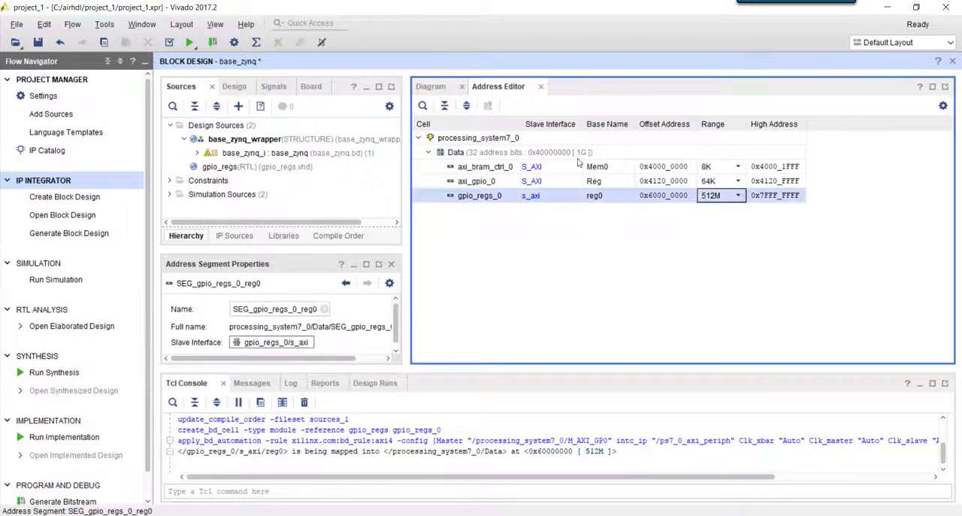
{"action": "left_click", "coordinate": [737, 194]}
{"action": "scroll", "coordinate": [719, 226], "scroll_direction": "up", "scroll_amount": 3}
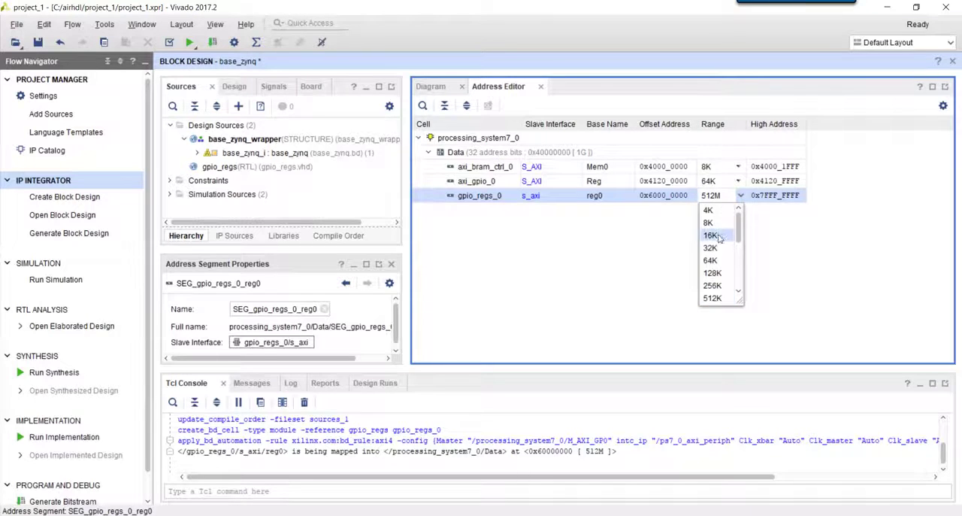
{"action": "left_click", "coordinate": [717, 259]}
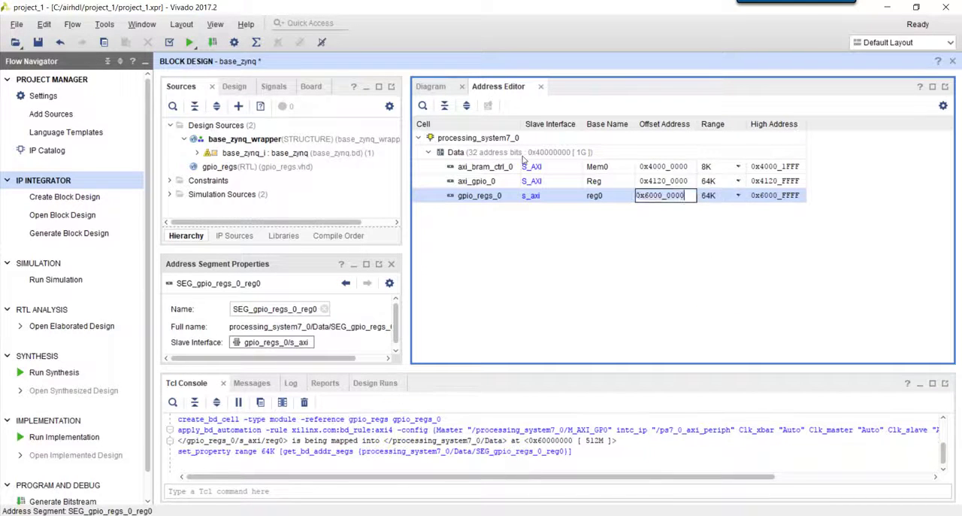
{"action": "type", "text": "4121"}
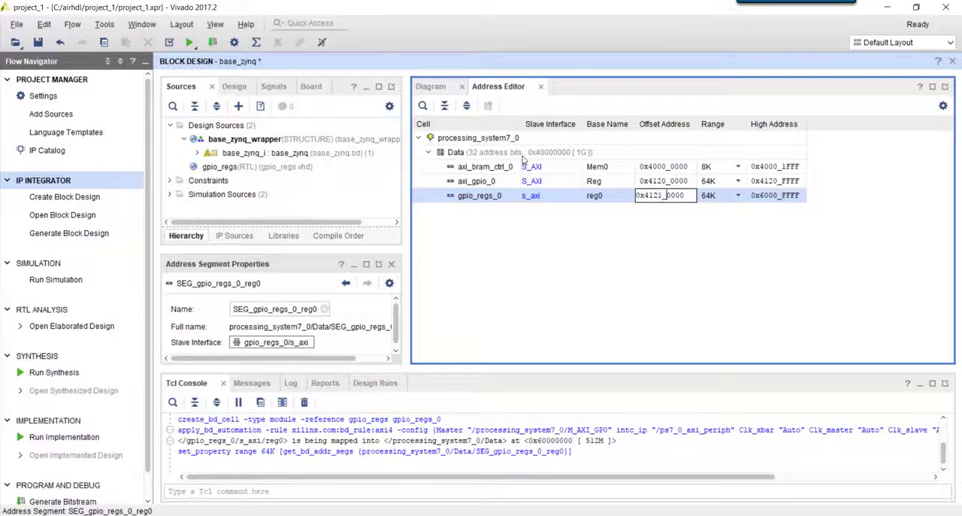
{"action": "key", "text": "Return"}
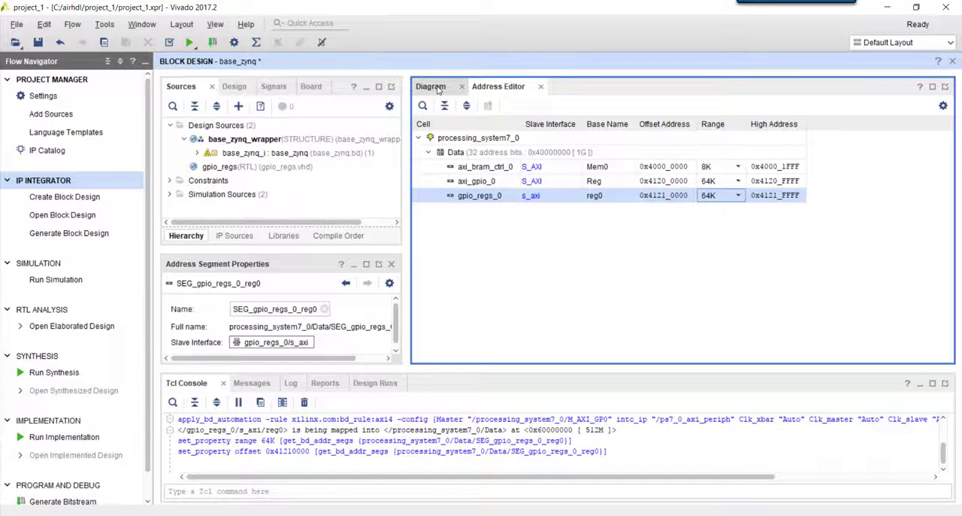
Make the status_button and control_led pins of gpio_regs_0 external in the block diagram
{"action": "left_click", "coordinate": [439, 89]}
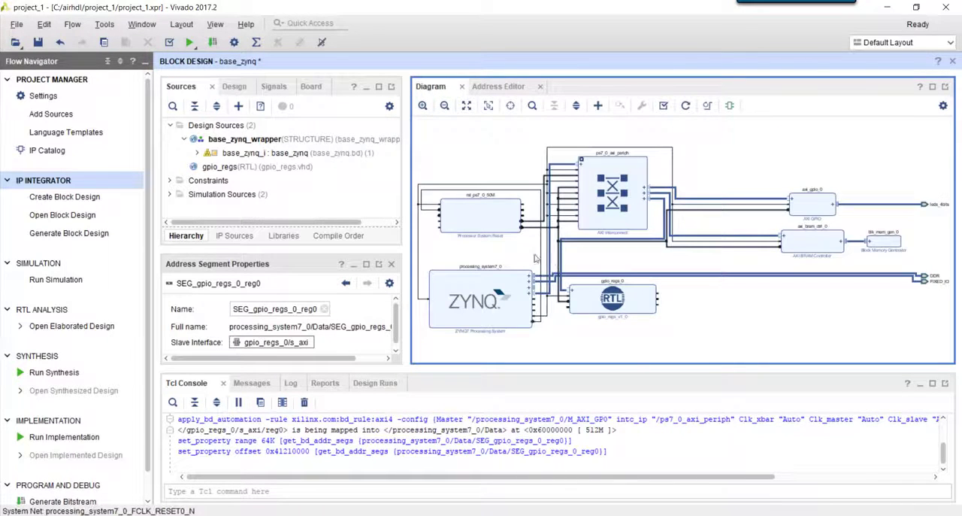
{"action": "left_click_drag", "start_coordinate": [535, 255], "coordinate": [722, 337]}
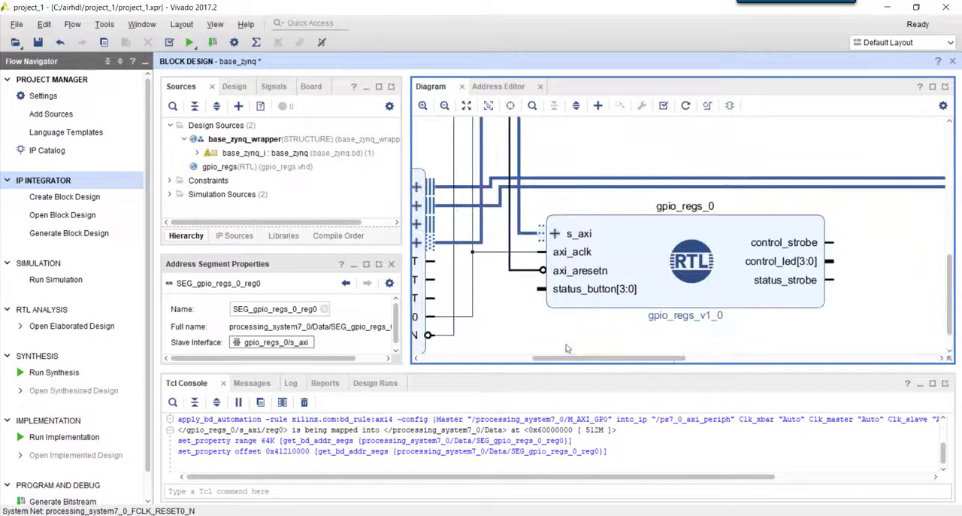
{"action": "left_click", "coordinate": [541, 289]}
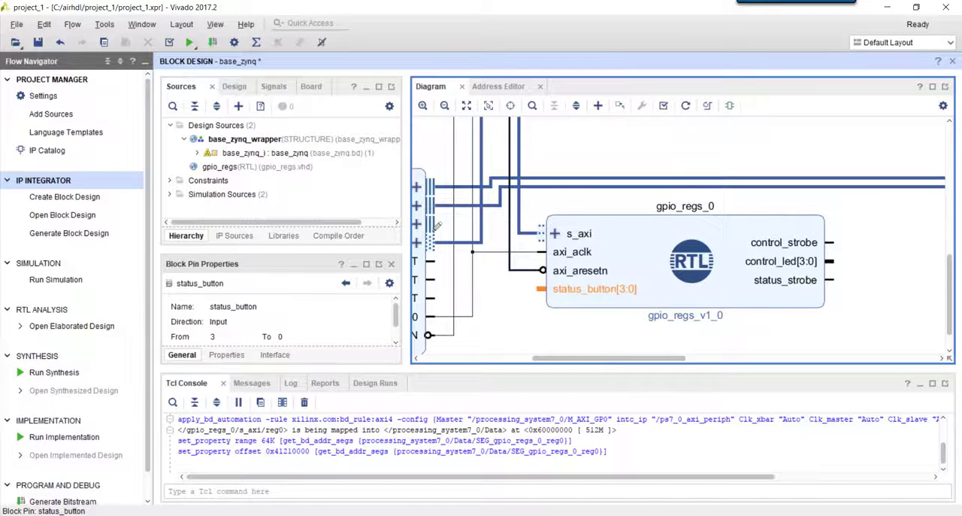
{"action": "left_click", "coordinate": [833, 260], "text": "ctrl"}
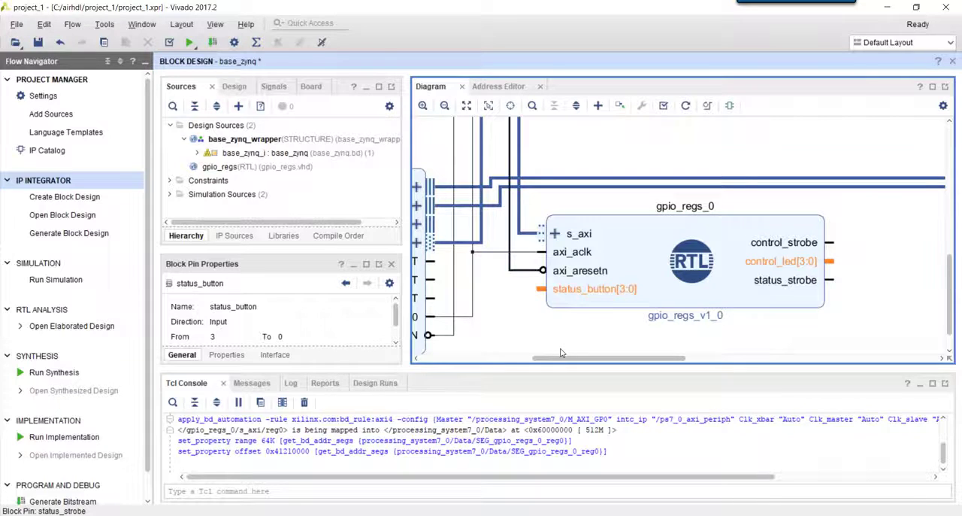
{"action": "right_click", "coordinate": [545, 284]}
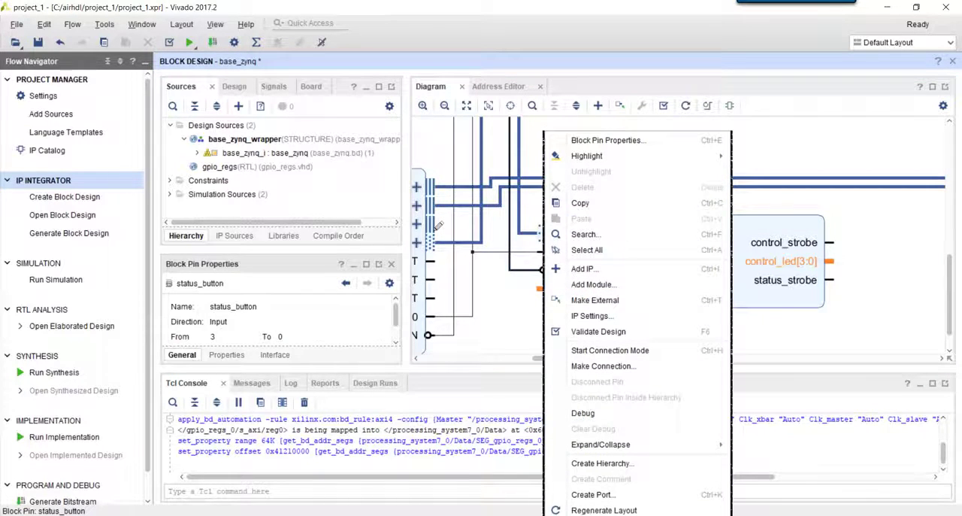
{"action": "left_click", "coordinate": [594, 300]}
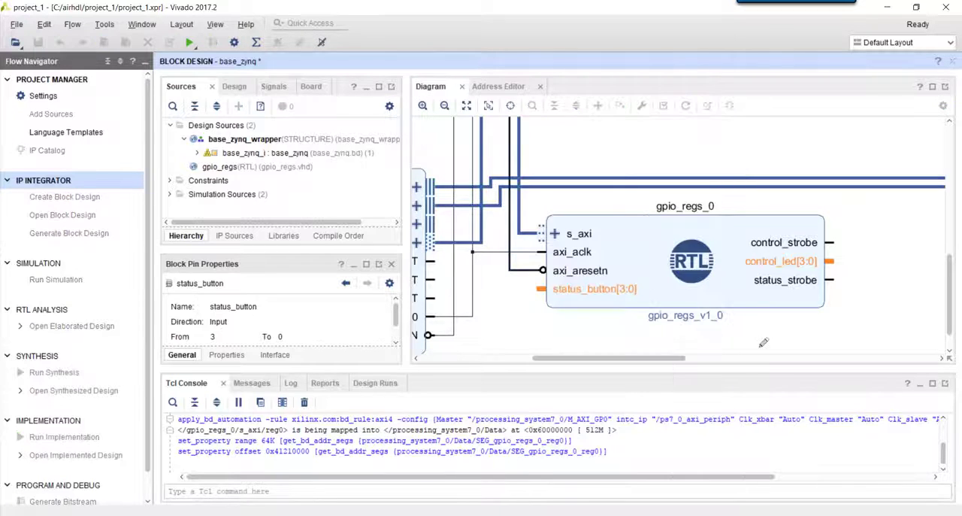
{"action": "left_click_drag", "start_coordinate": [914, 342], "coordinate": [827, 310]}
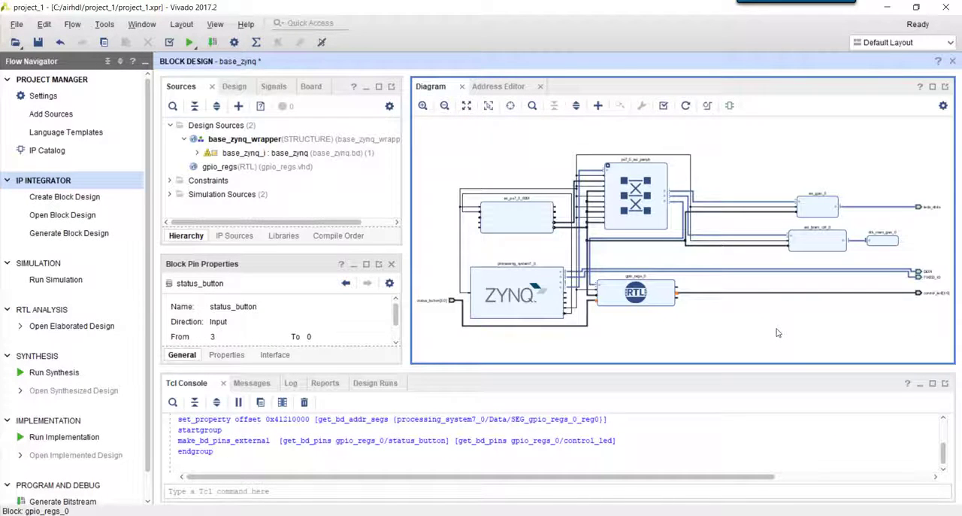